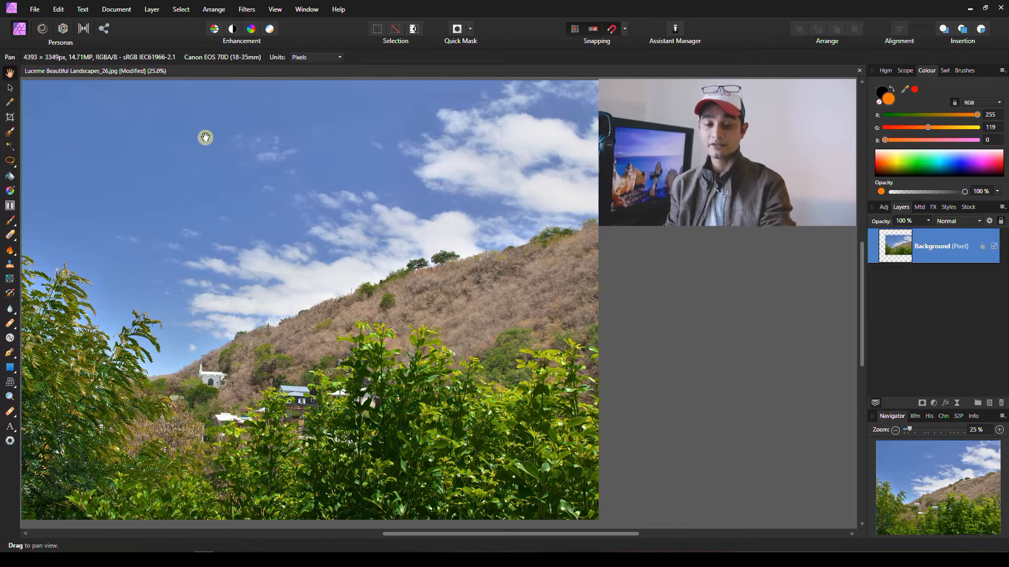
Step: Add a White Balance adjustment layer with the tint at 59% and invert its mask to black
left_click(933, 403)
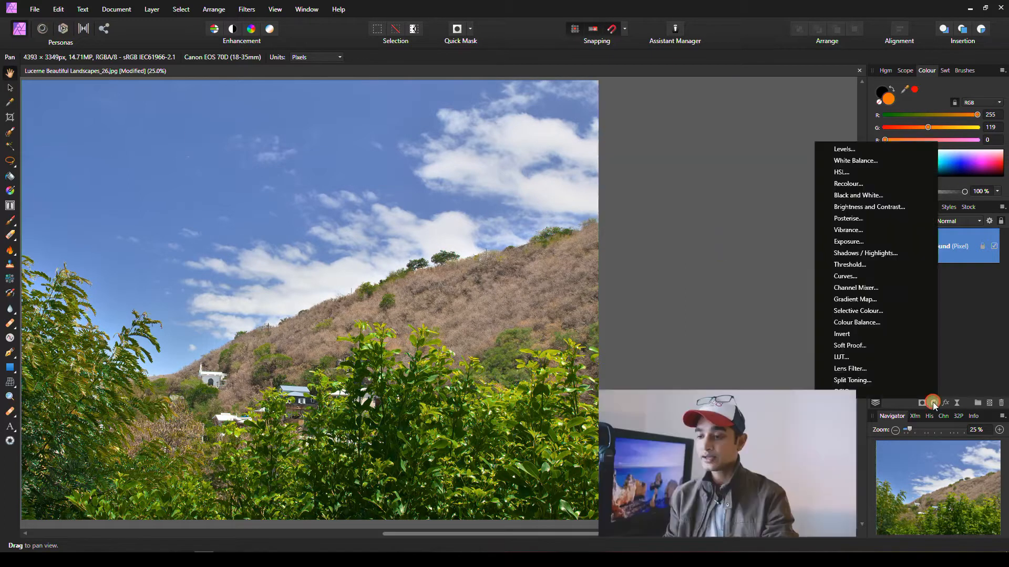
left_click(854, 161)
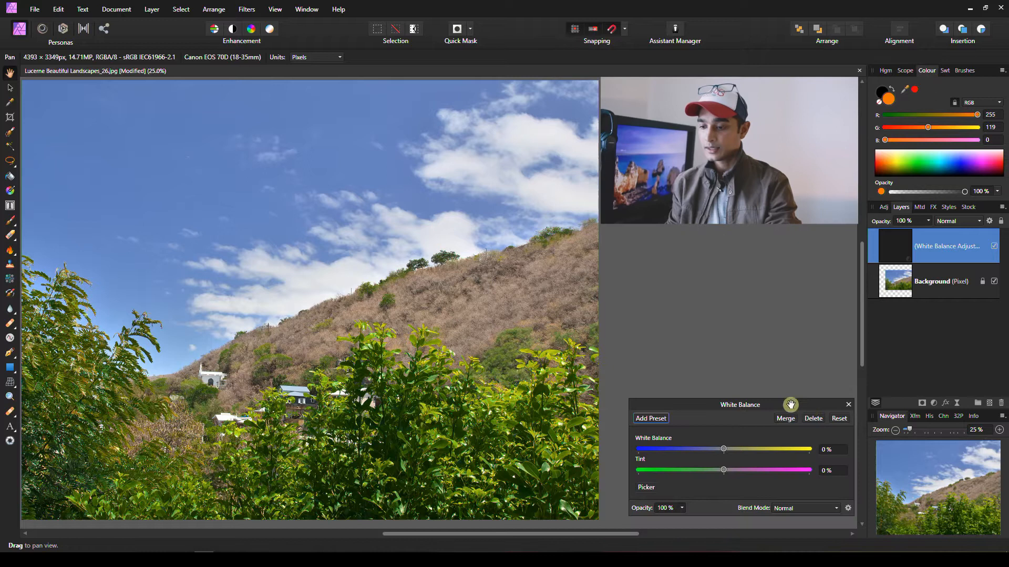
left_click(774, 470)
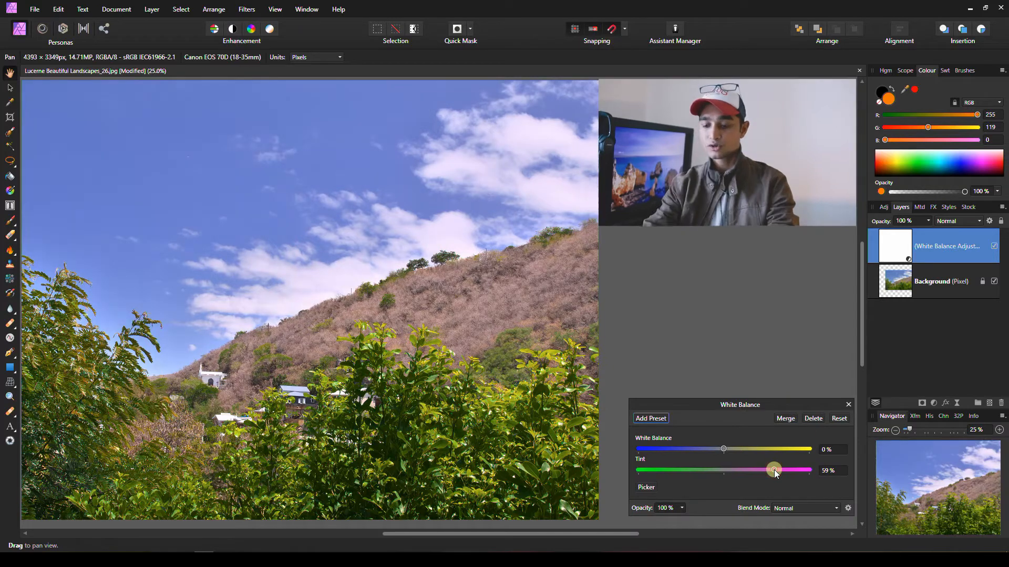
key("ctrl+i")
Step: Set up the Paint Brush with white as the colour and a width of about 1313 px
left_click(9, 221)
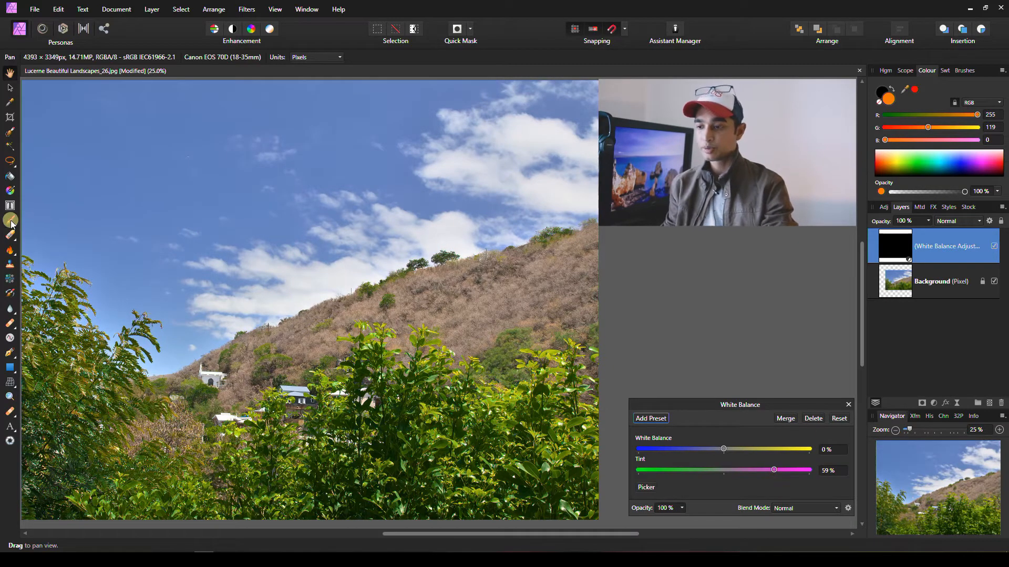
left_click(889, 101)
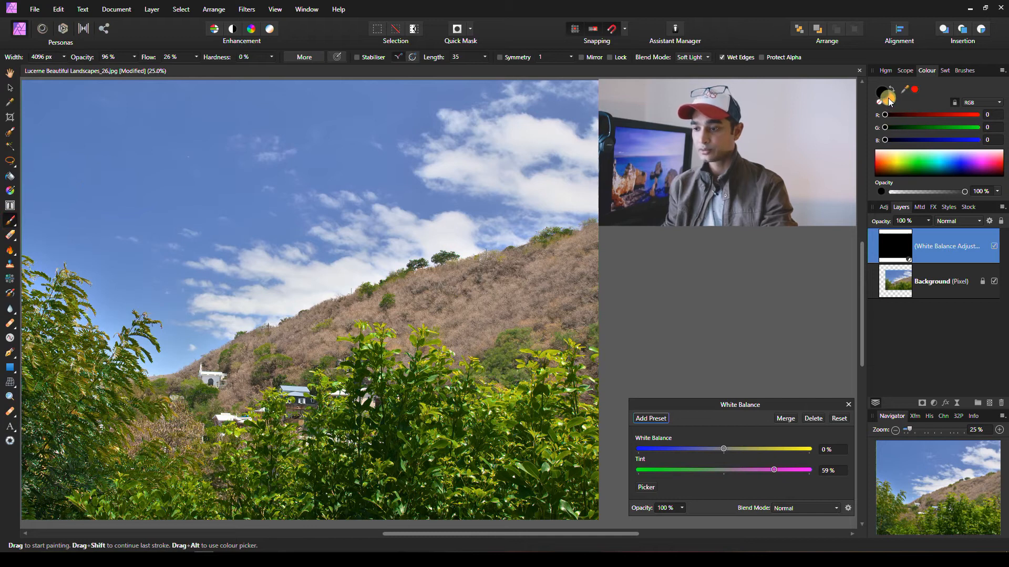
left_click(899, 151)
key("bracketleft")
key("bracketleft")
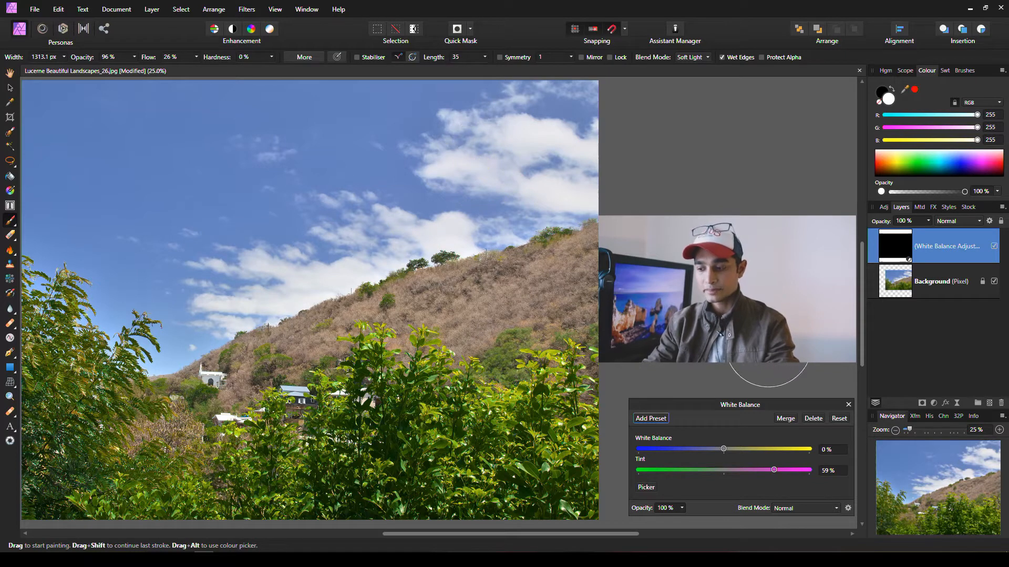
Step: Raise the White Balance adjustment's tint to 100% while viewing the clouds at 75% zoom
left_click(1000, 429)
left_click(999, 429)
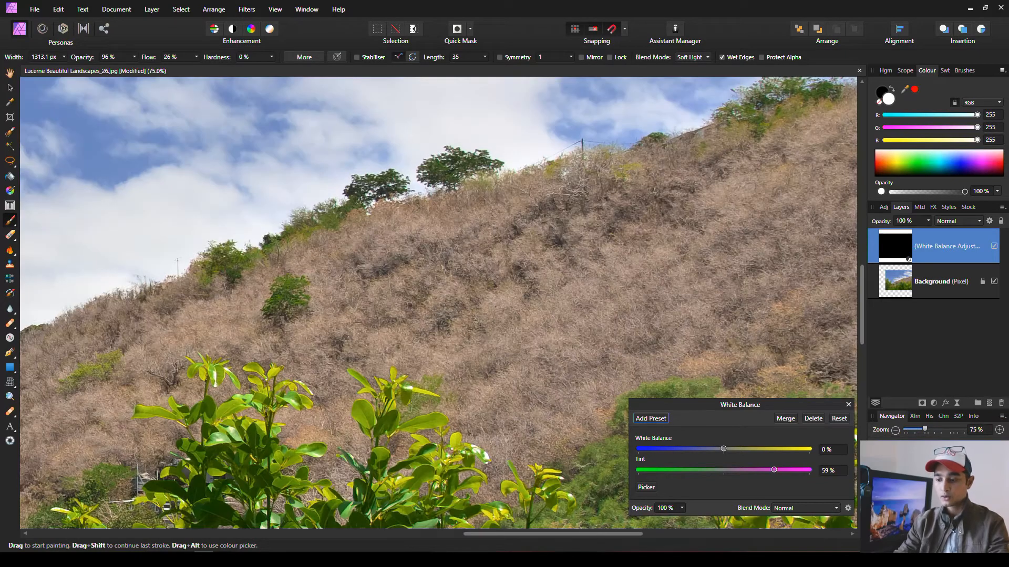
left_click_drag(965, 497, 952, 476)
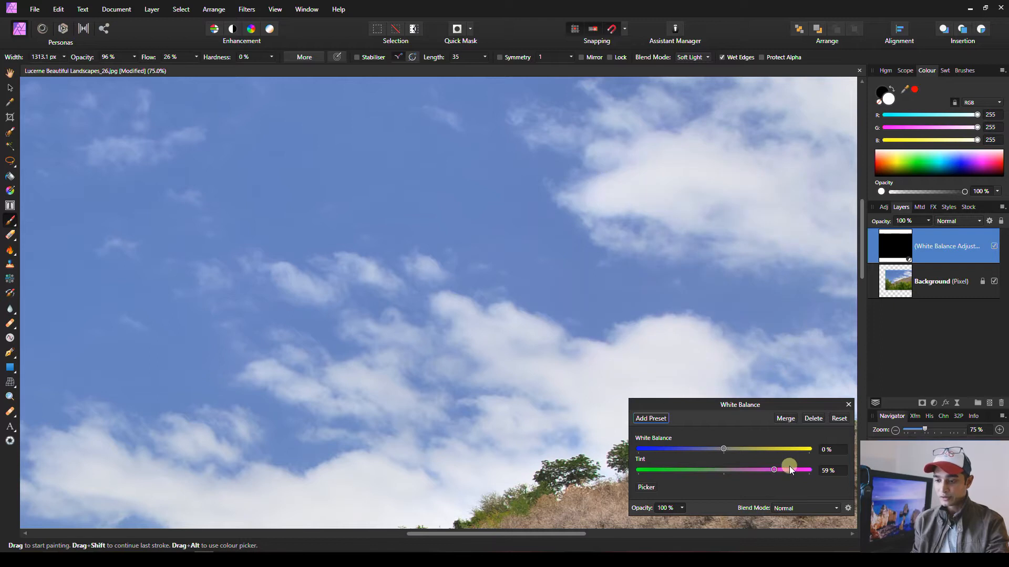
left_click_drag(803, 472, 822, 472)
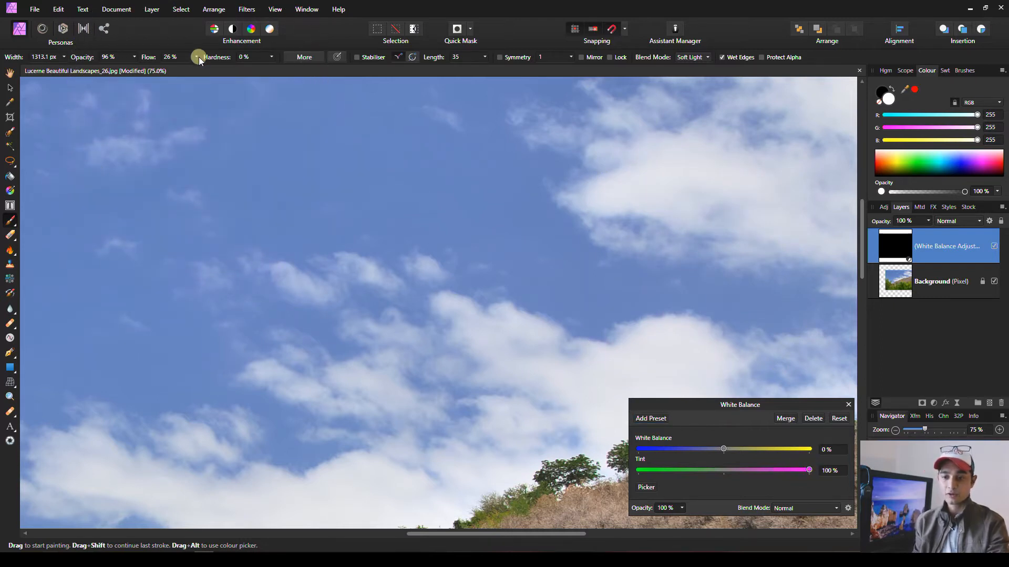
Step: Set the brush flow to 100%, try painting the tint over the central clouds, and undo the stroke
left_click_drag(198, 57, 253, 70)
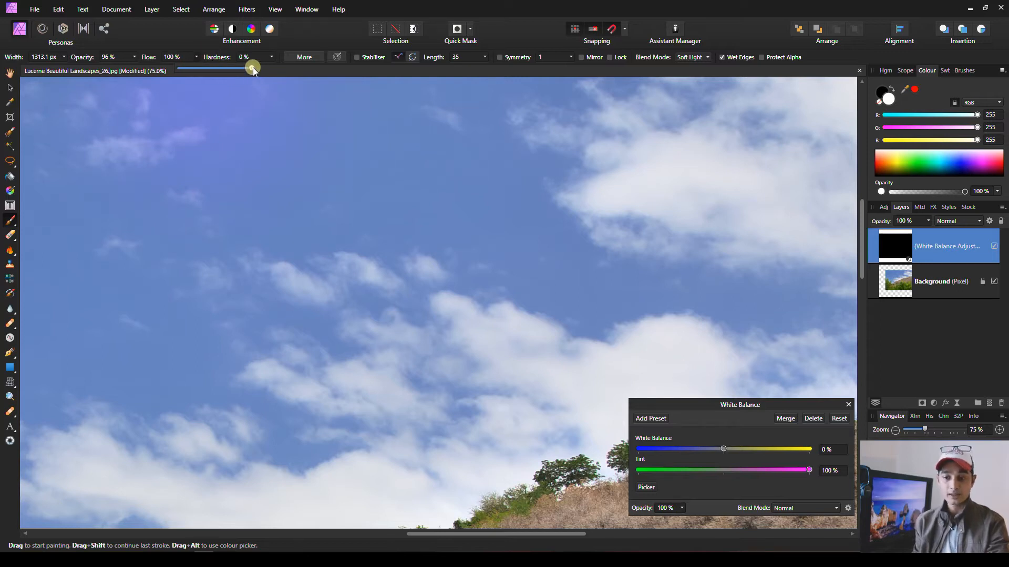
left_click(163, 27)
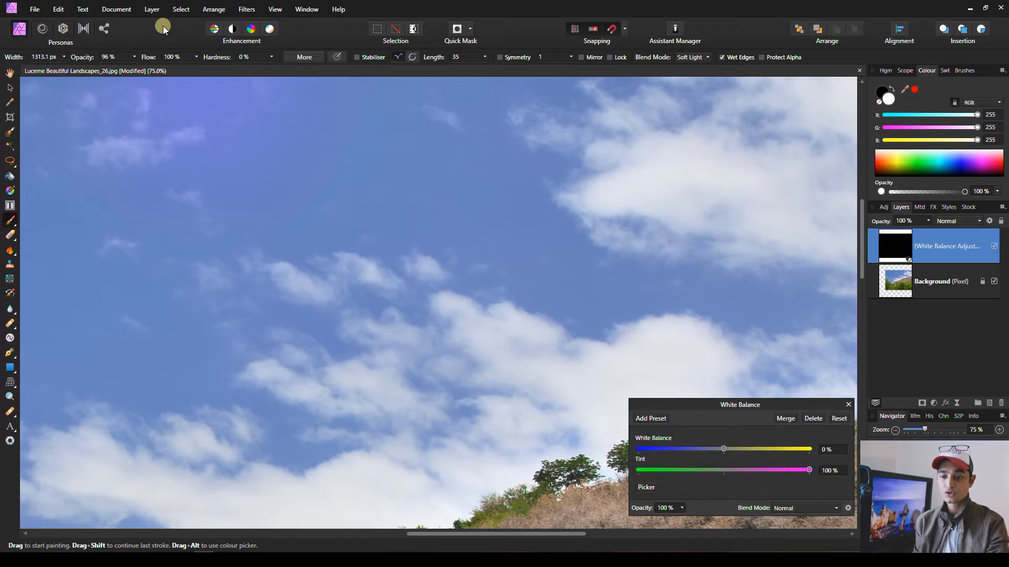
mouse_move(286, 459)
left_mouse_down()
mouse_move(361, 399)
mouse_move(437, 381)
mouse_move(463, 363)
mouse_move(464, 353)
mouse_move(390, 363)
mouse_move(405, 338)
mouse_move(412, 398)
mouse_move(377, 383)
mouse_move(330, 322)
mouse_move(397, 296)
mouse_move(398, 275)
left_mouse_up()
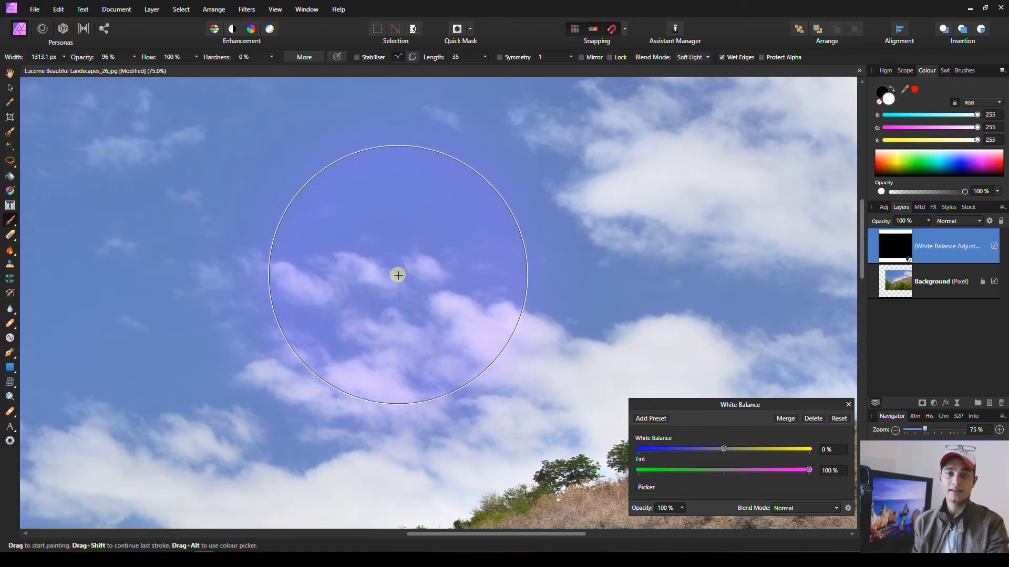
key("ctrl+z")
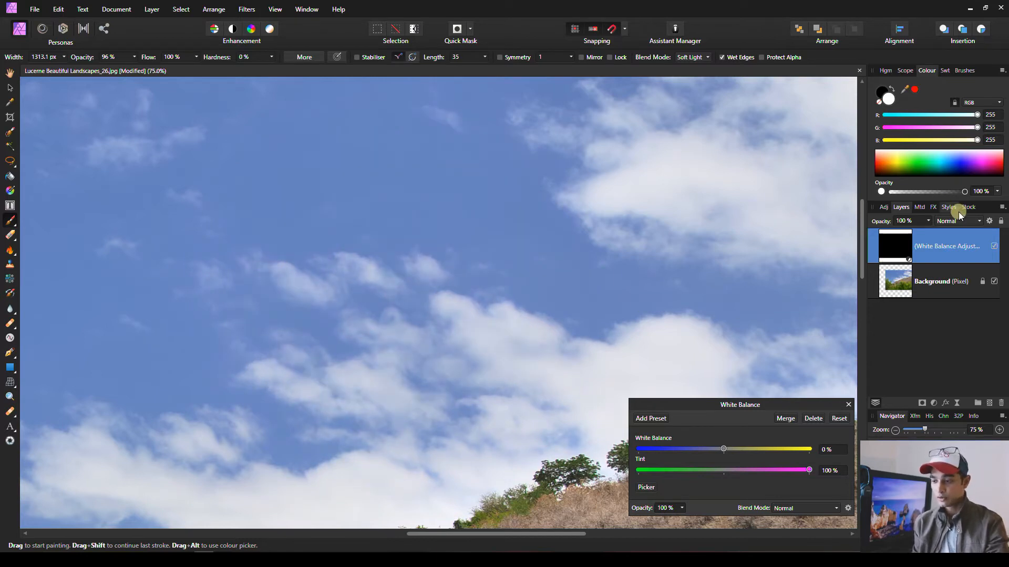
Step: Limit the White Balance layer to the highlights in its underlying composition range, with the start at 0% output and a node at 57.8% in, 56.4% out
left_click(990, 221)
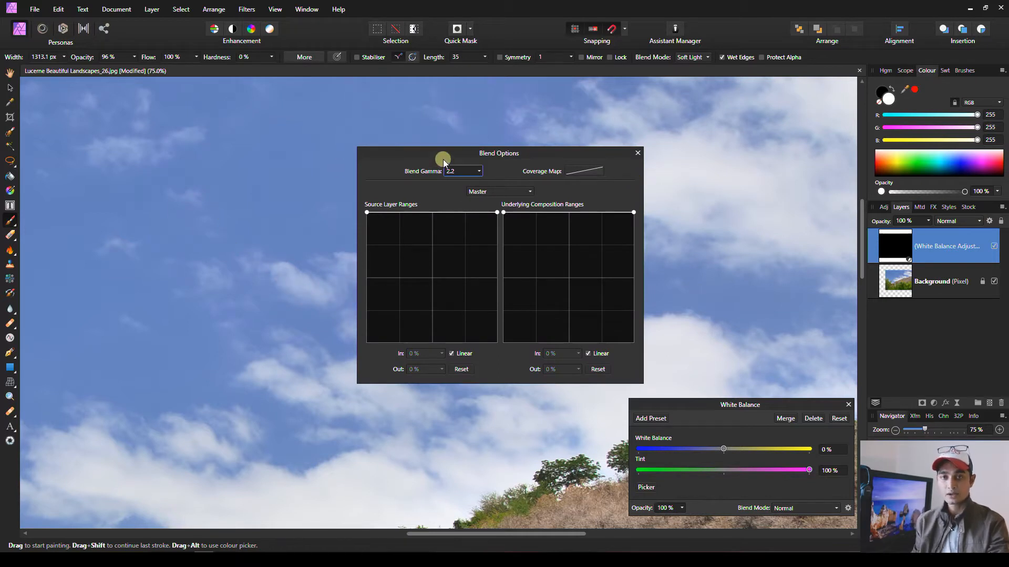
left_click_drag(443, 156, 766, 57)
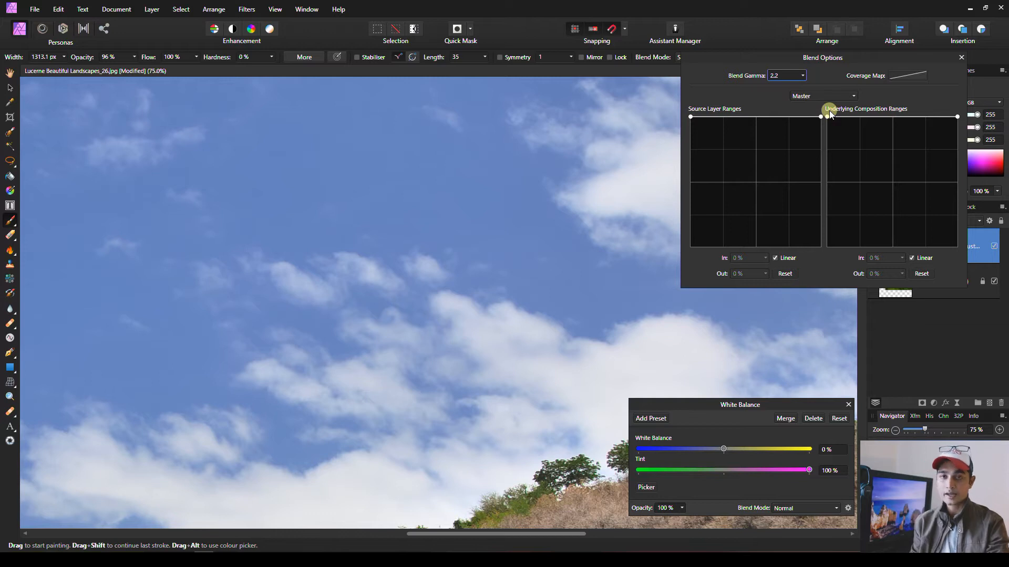
left_click_drag(827, 115, 838, 220)
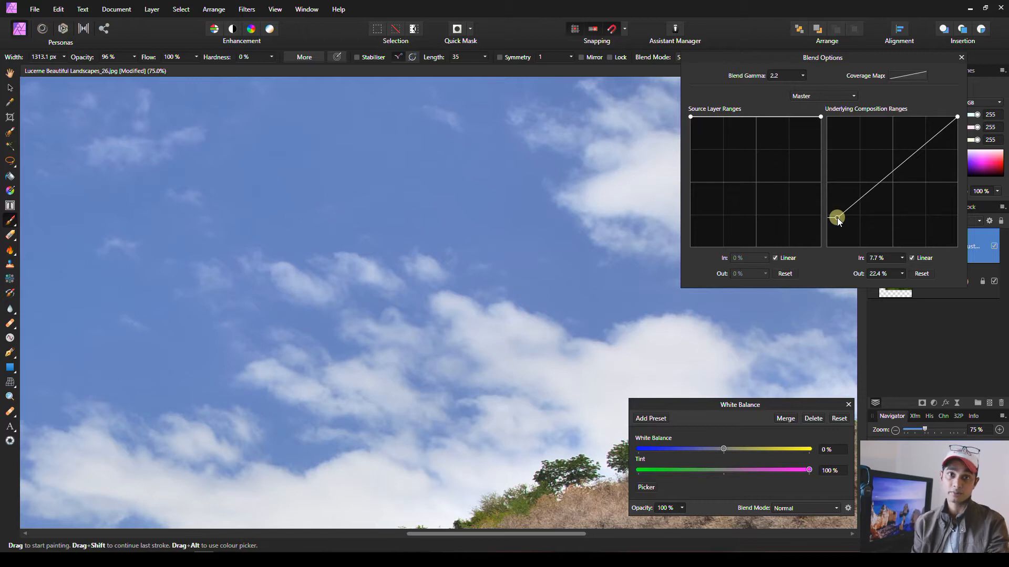
left_click_drag(837, 217, 887, 249)
left_click(919, 184)
left_click_drag(919, 185, 902, 174)
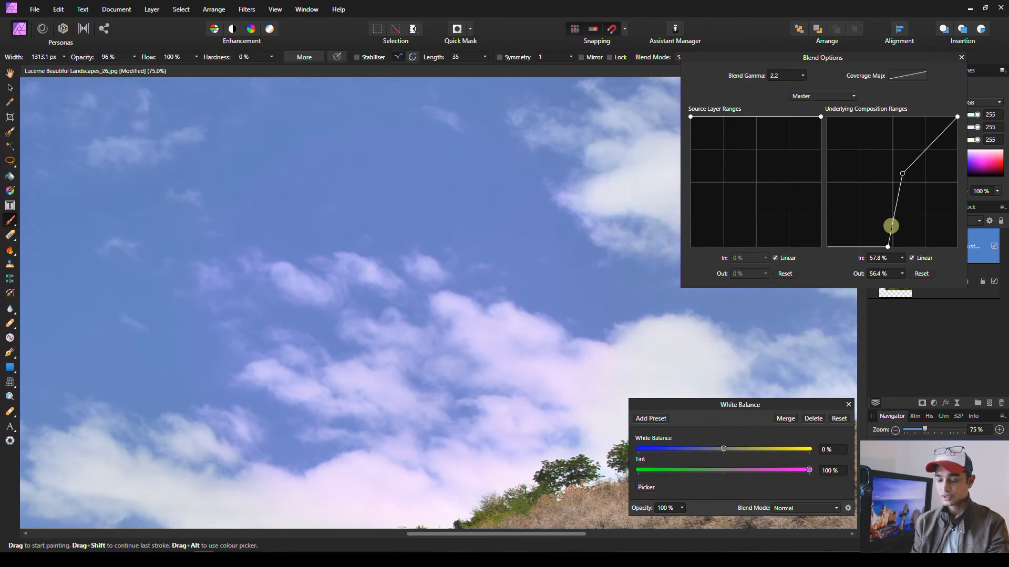
Step: Reset the White Balance layer's underlying composition range and lower its starting point to 0% output at 55.8% input
left_click(919, 274)
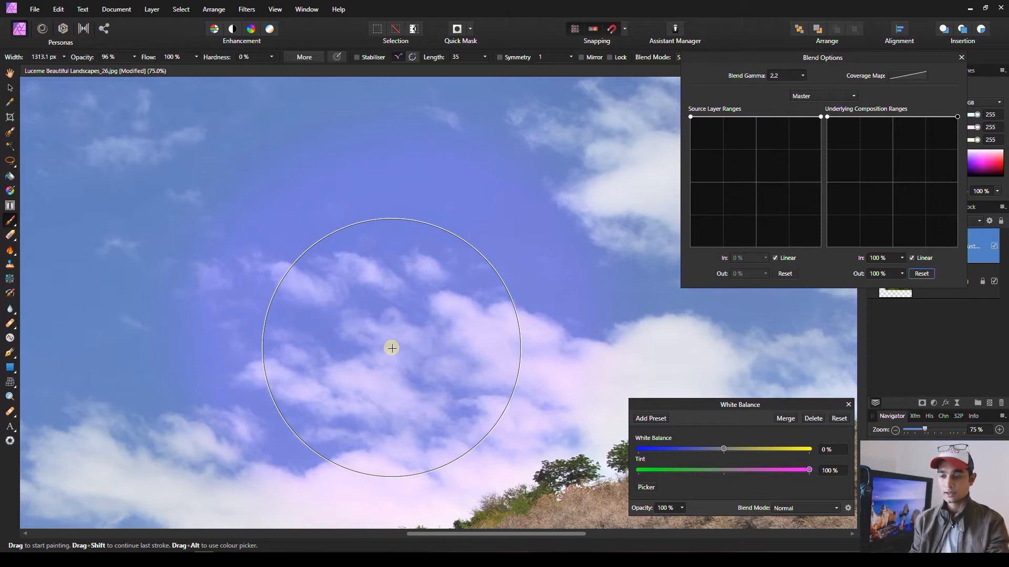
left_click_drag(822, 119, 900, 266)
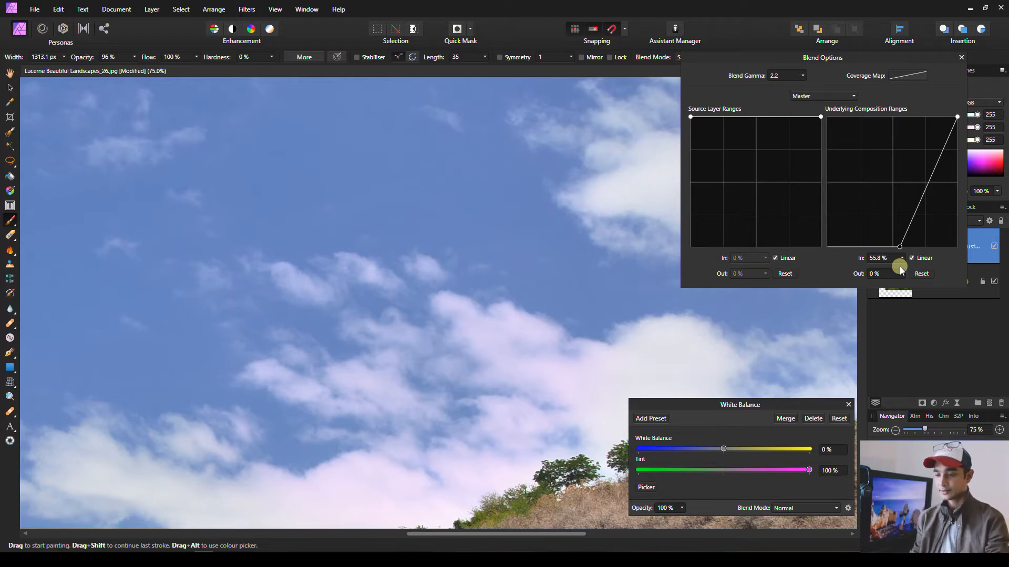
left_click(959, 55)
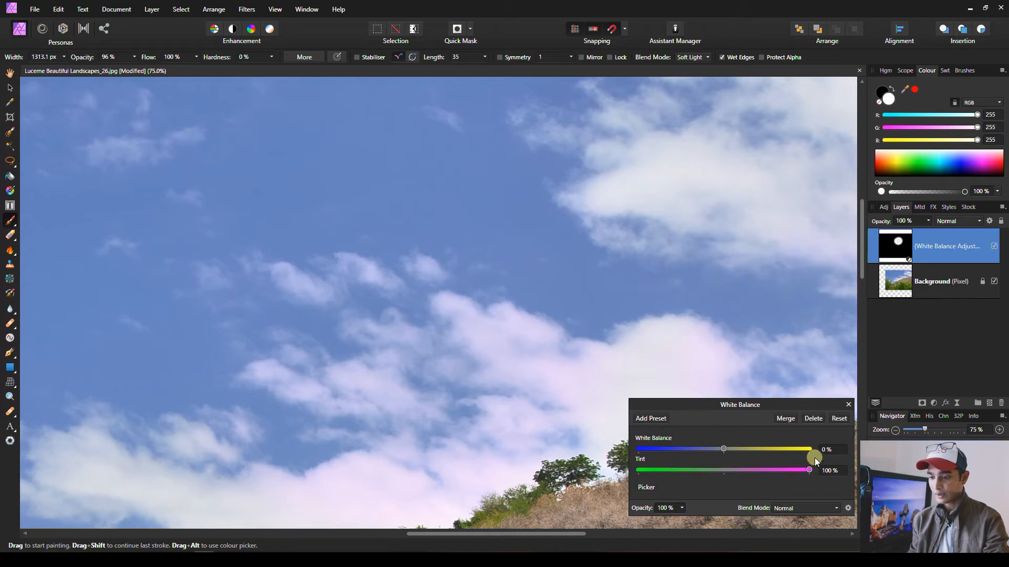
Step: Delete the White Balance adjustment layer and bring the whole photo into view at 25% zoom
left_click(813, 420)
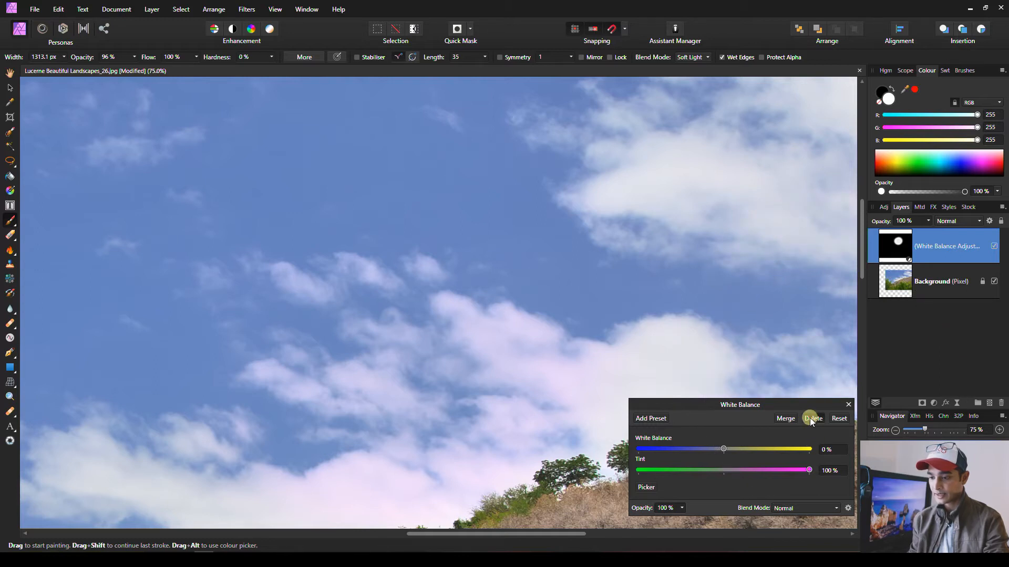
left_click(894, 430)
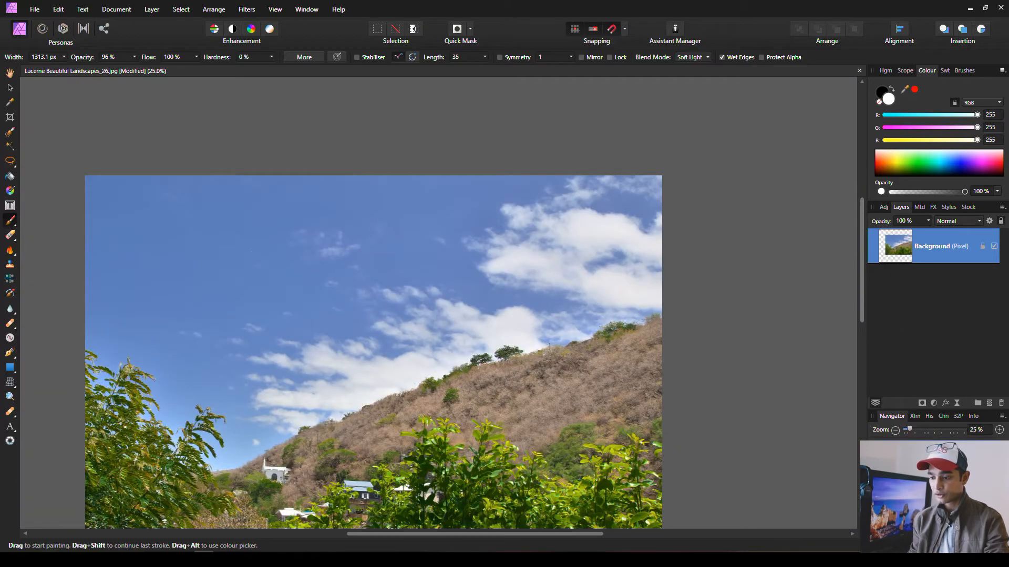
left_click_drag(731, 473, 644, 394)
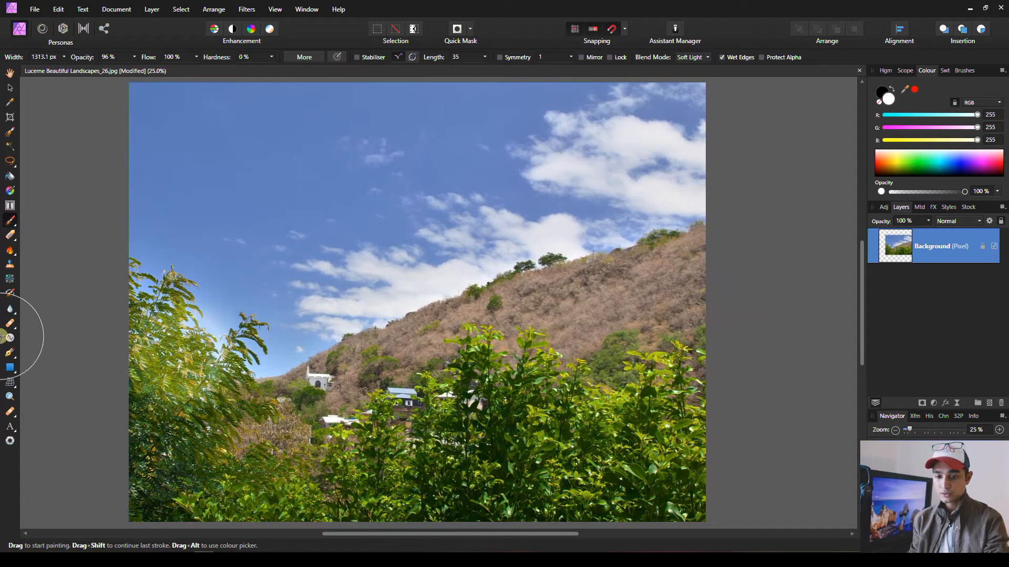
Step: Draw a wide rectangle across the middle of the photo and fill it with pinkish red (RGB 255, 15, 88)
left_click(11, 366)
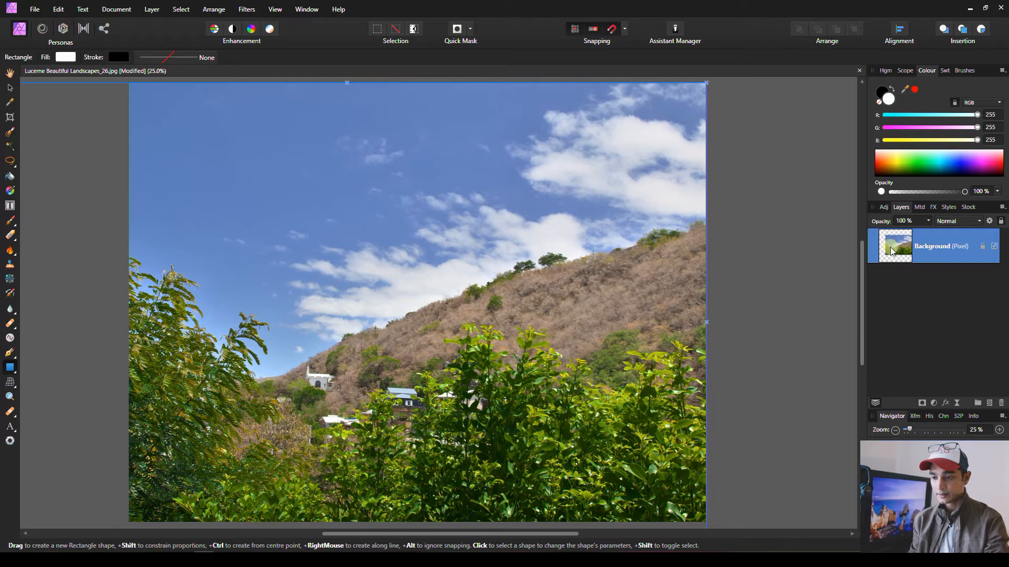
left_click_drag(731, 134, 27, 418)
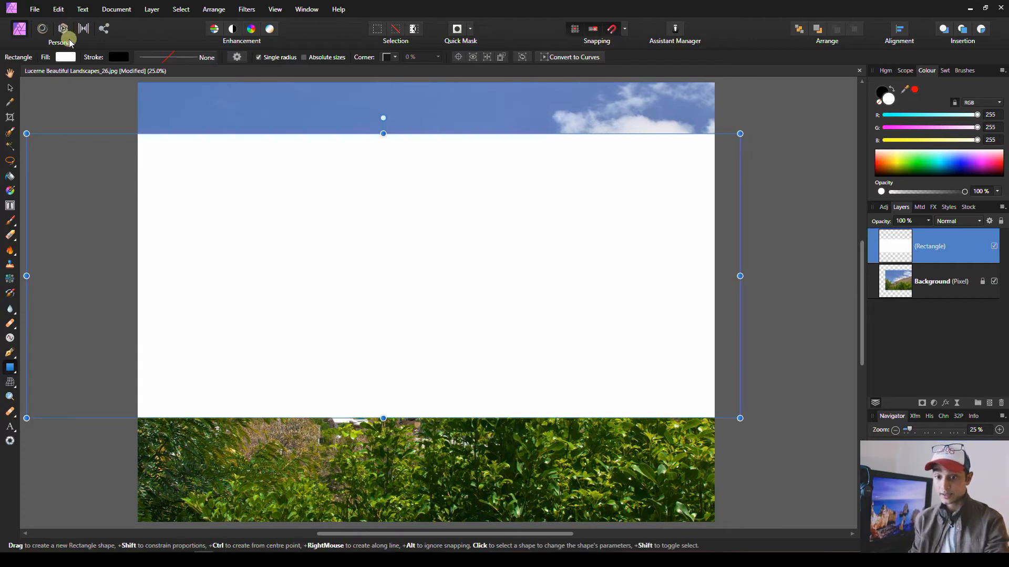
left_click(66, 58)
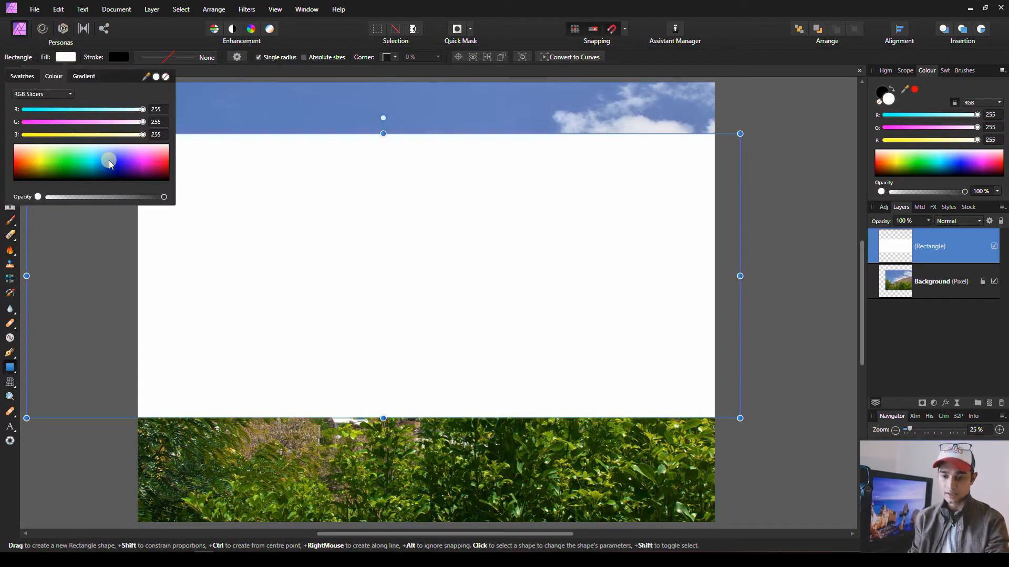
left_click_drag(109, 164, 162, 162)
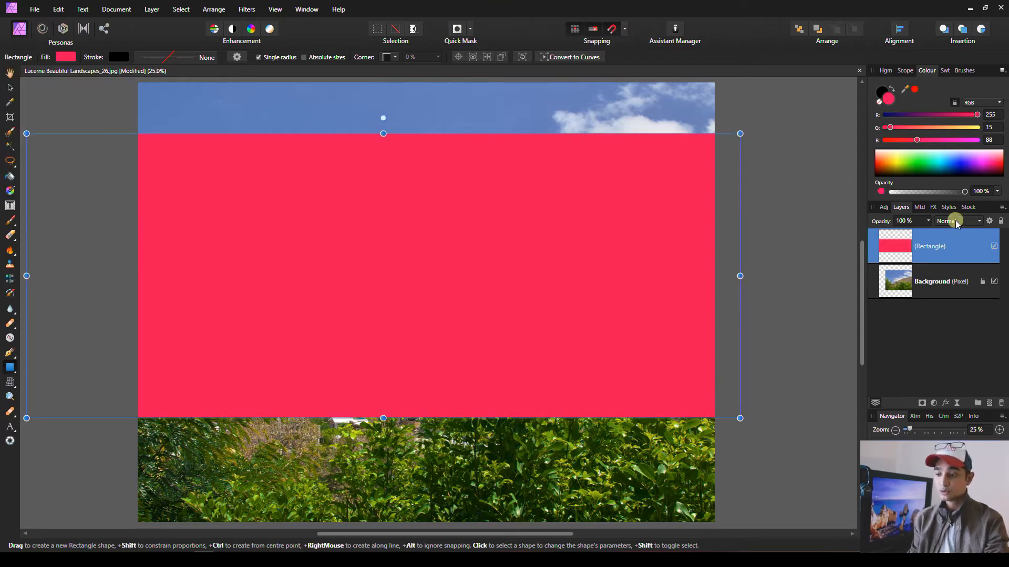
Step: Limit the rectangle to the highlights in its underlying composition range, with the start at 0% output and a node at 68.7% in, 52.3% out
left_click(990, 221)
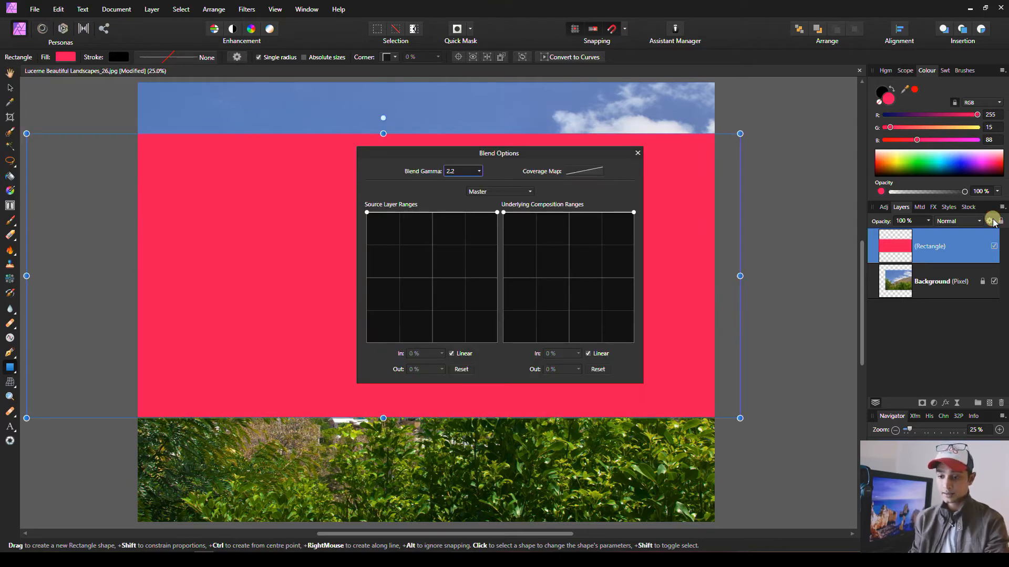
left_click_drag(476, 153, 819, 110)
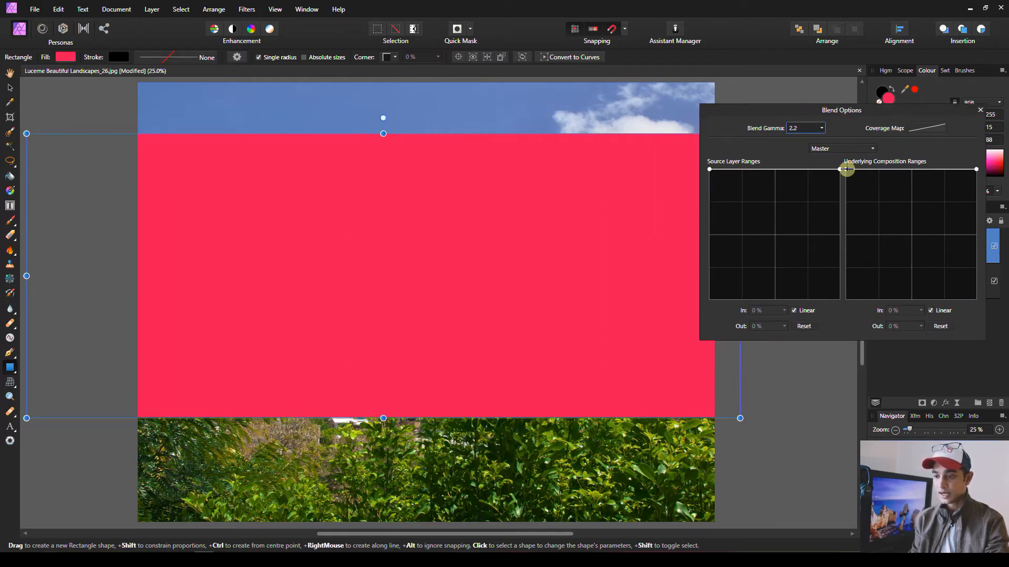
left_click_drag(845, 169, 923, 308)
mouse_move(936, 212)
left_mouse_down()
mouse_move(948, 230)
mouse_move(935, 231)
left_mouse_up()
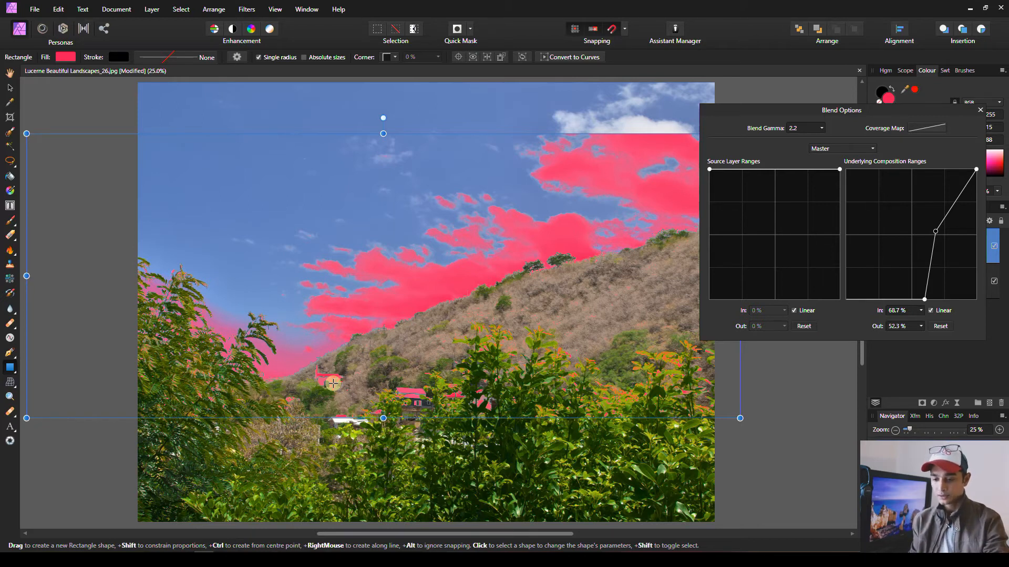
Step: Extend the rectangle down nearly to the photo's bottom edge and reset its underlying composition range
left_click_drag(384, 418, 383, 513)
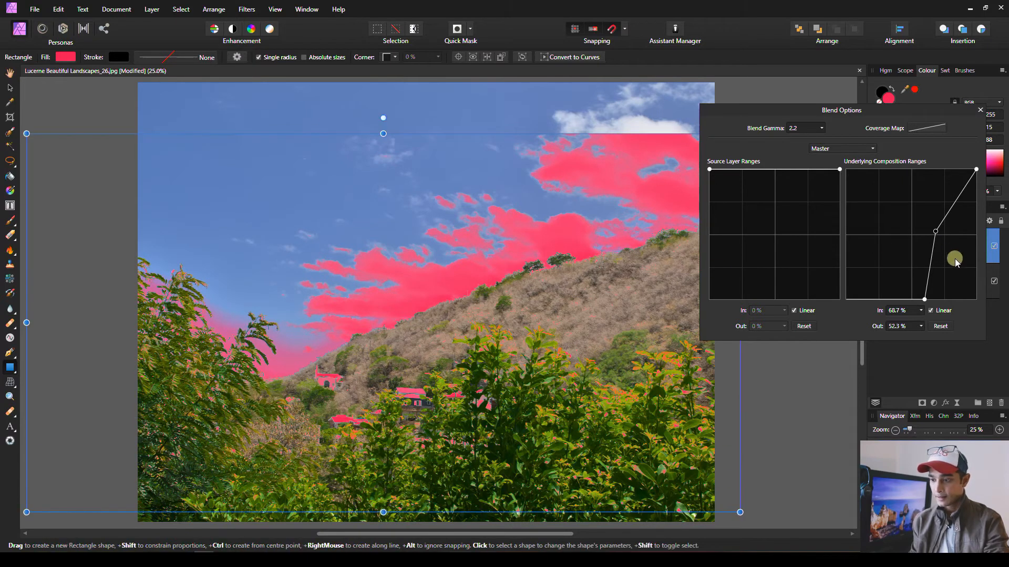
left_click(939, 326)
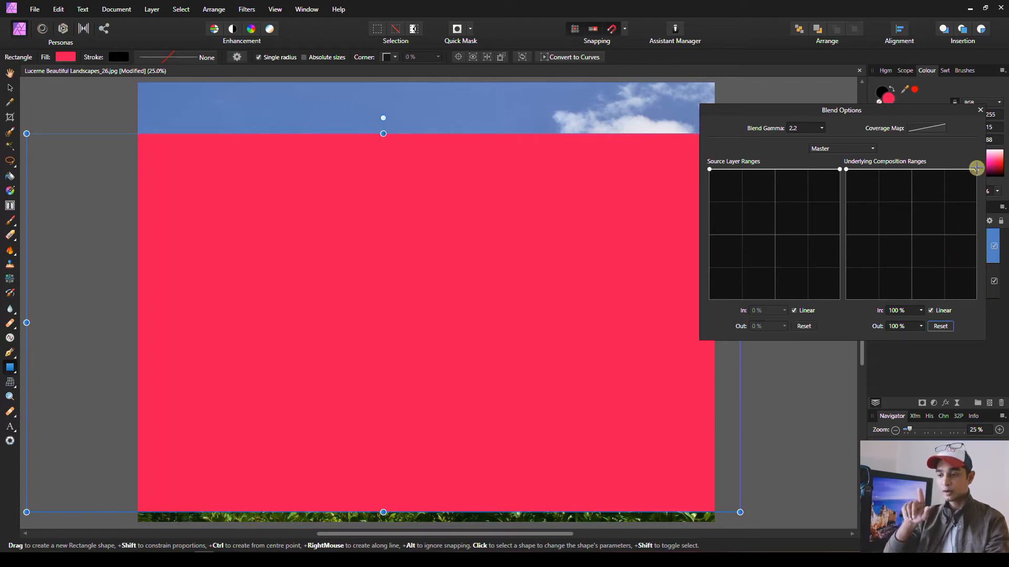
Step: Limit the rectangle to the shadows with underlying range points at 32.7% in, 0% out and 25.5% in, 49.5% out, and reset the range
left_click_drag(976, 168, 887, 351)
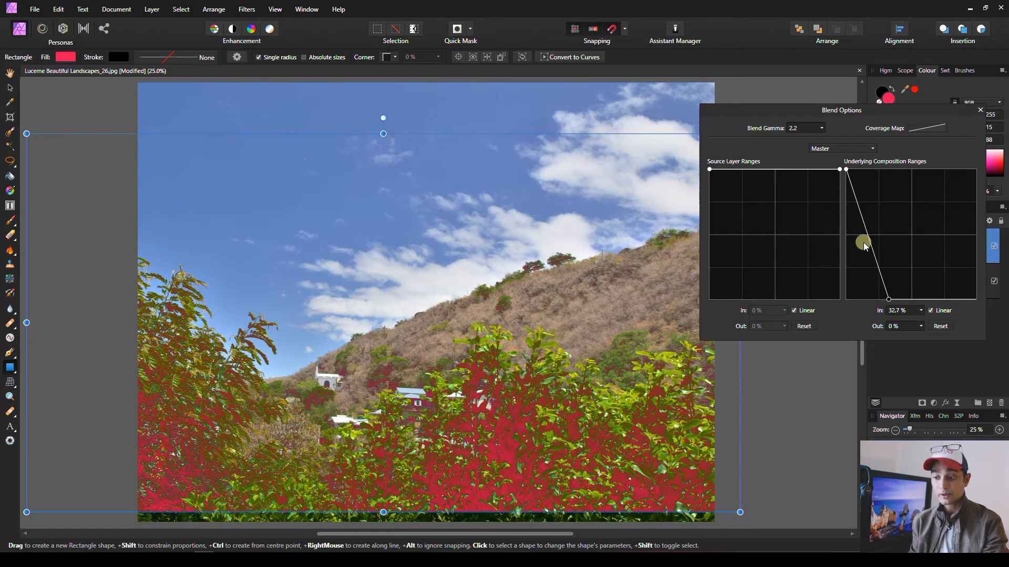
mouse_move(868, 235)
left_mouse_down()
mouse_move(878, 231)
mouse_move(858, 238)
mouse_move(905, 221)
mouse_move(878, 234)
left_mouse_up()
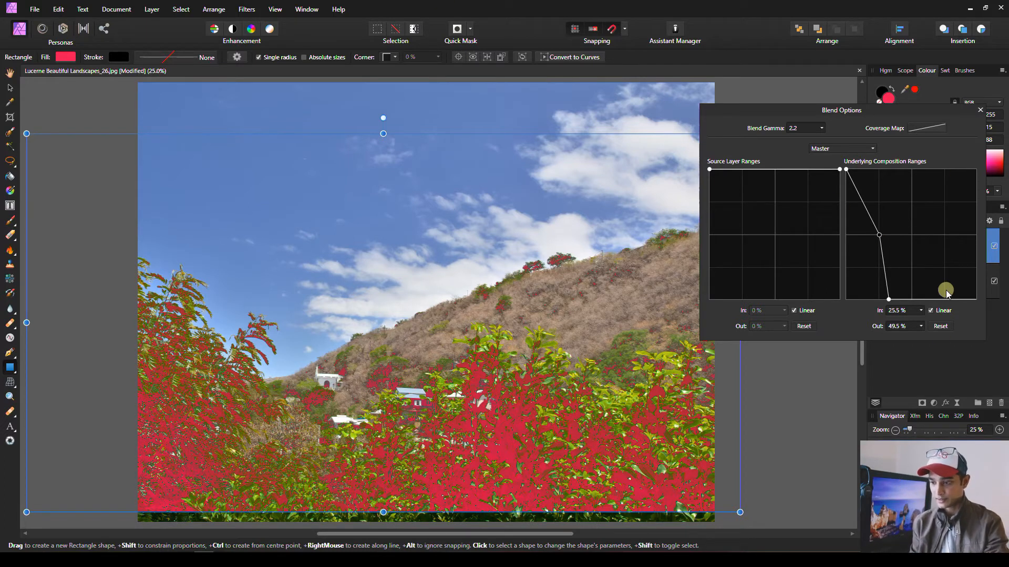
left_click(939, 326)
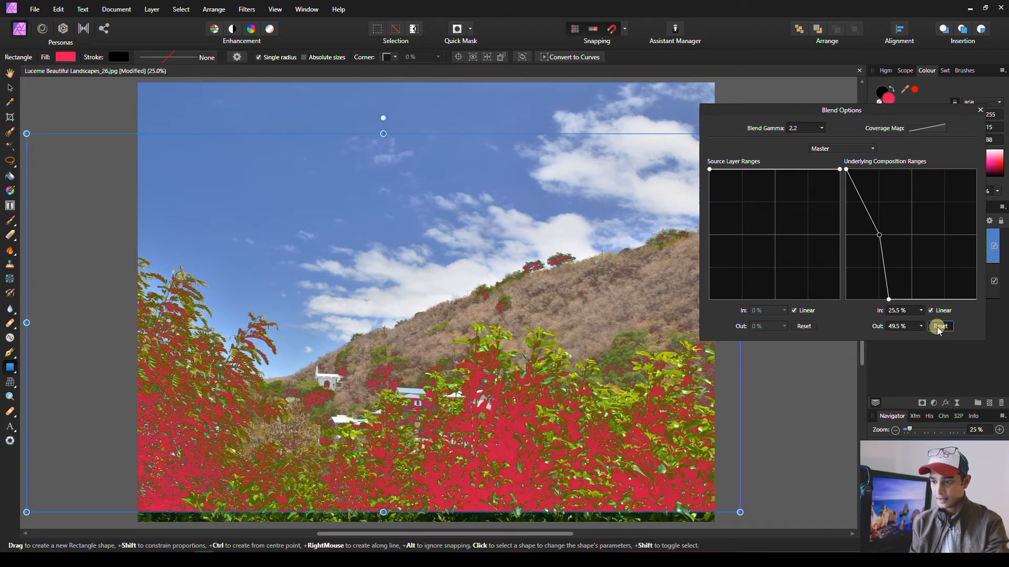
Step: Switch the rectangle's blend ranges to the Blue channel, and move and stretch the rectangle to cover the whole photo
left_click(821, 149)
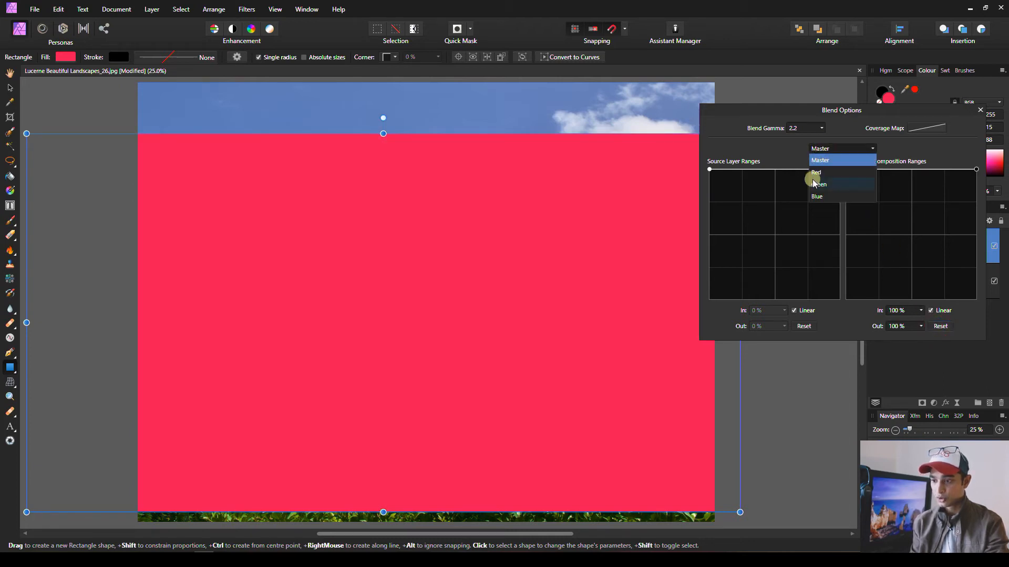
left_click(813, 196)
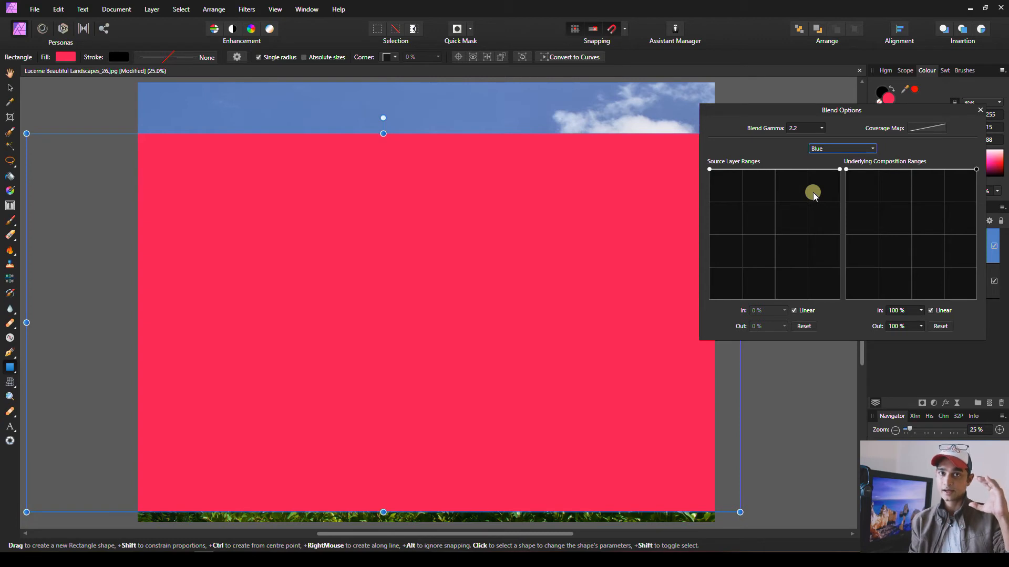
key("ctrl+minus")
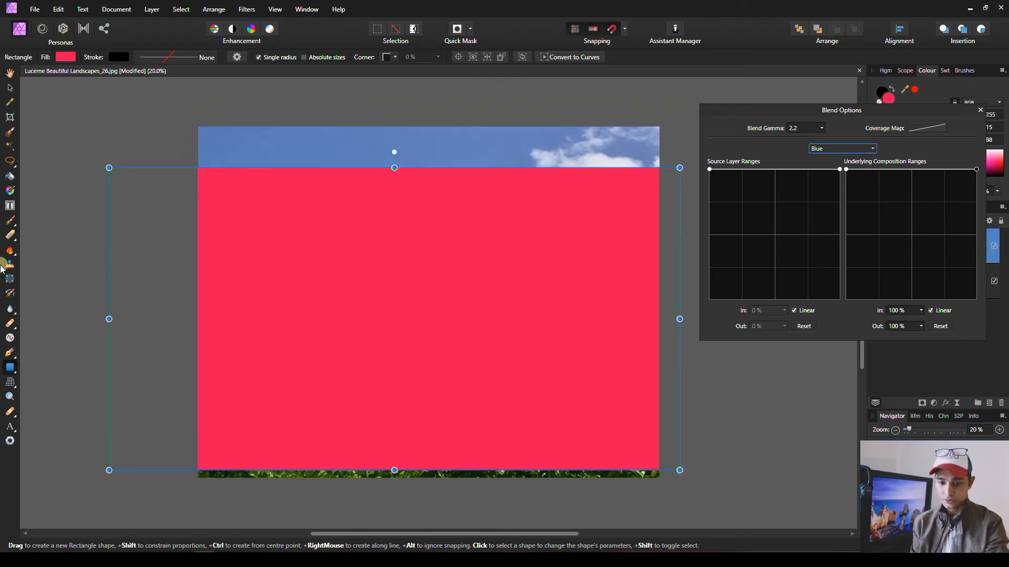
left_click(10, 88)
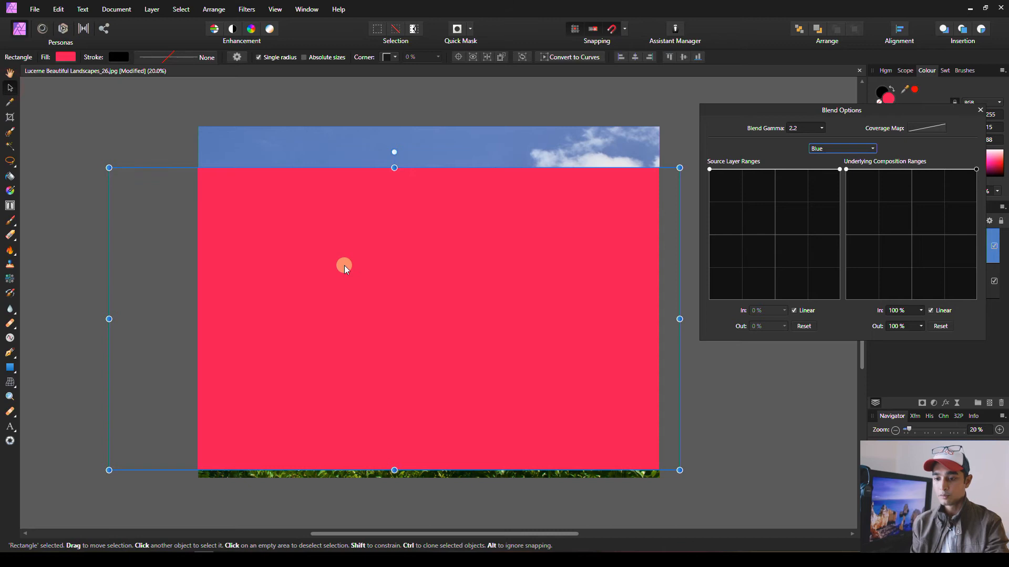
left_click_drag(382, 286, 386, 245)
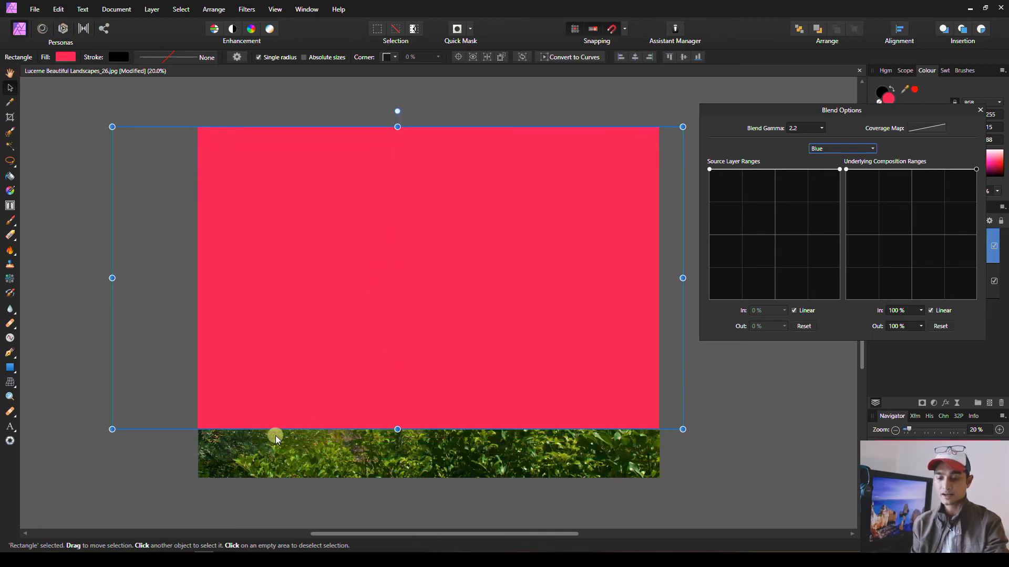
left_click_drag(397, 429, 398, 478)
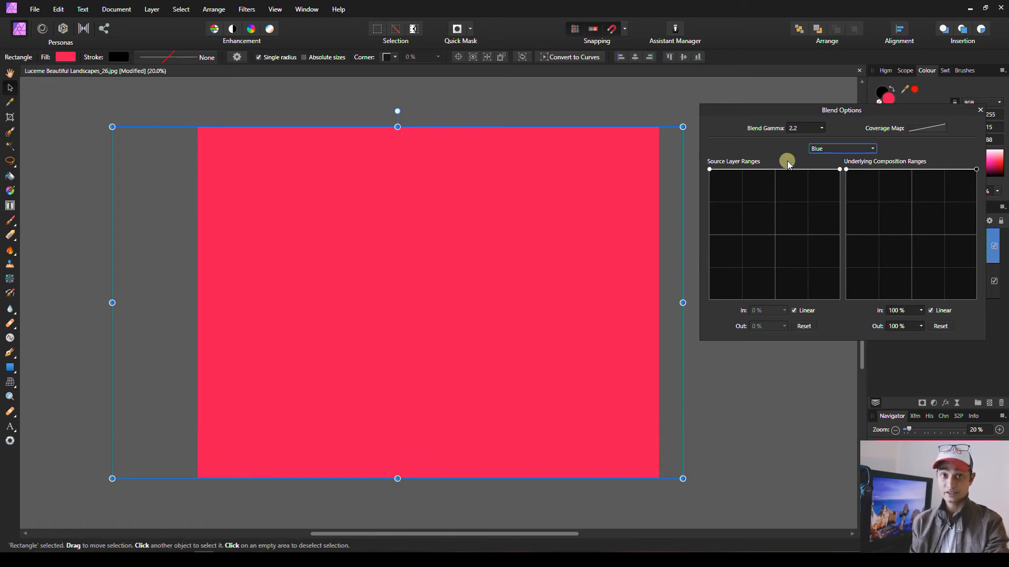
Step: Limit the rectangle to bright blues in the underlying composition range, with a node at 42% in, 72.9% out and a base point at 41.9% in, 0% out
left_click(837, 151)
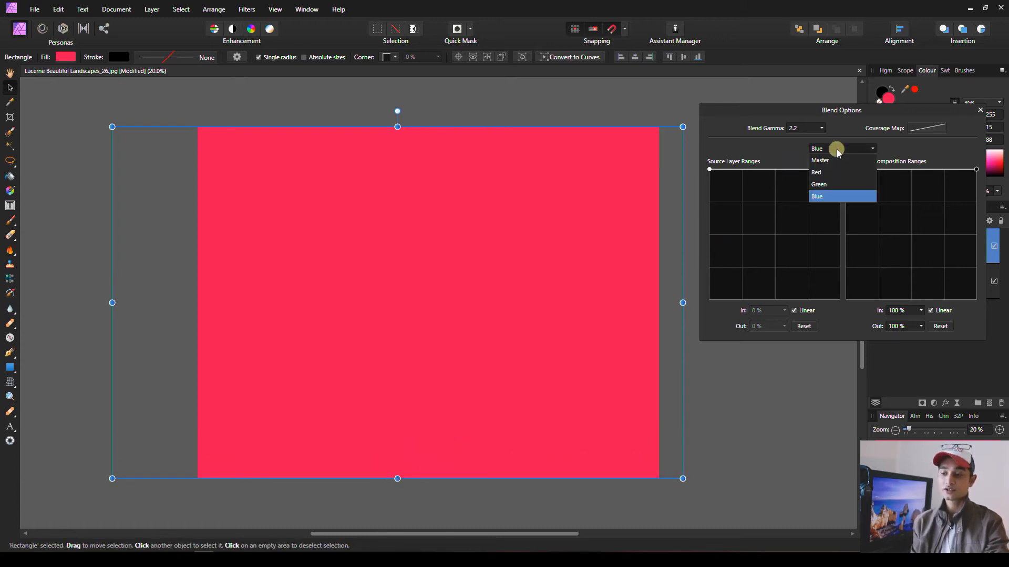
left_click(836, 149)
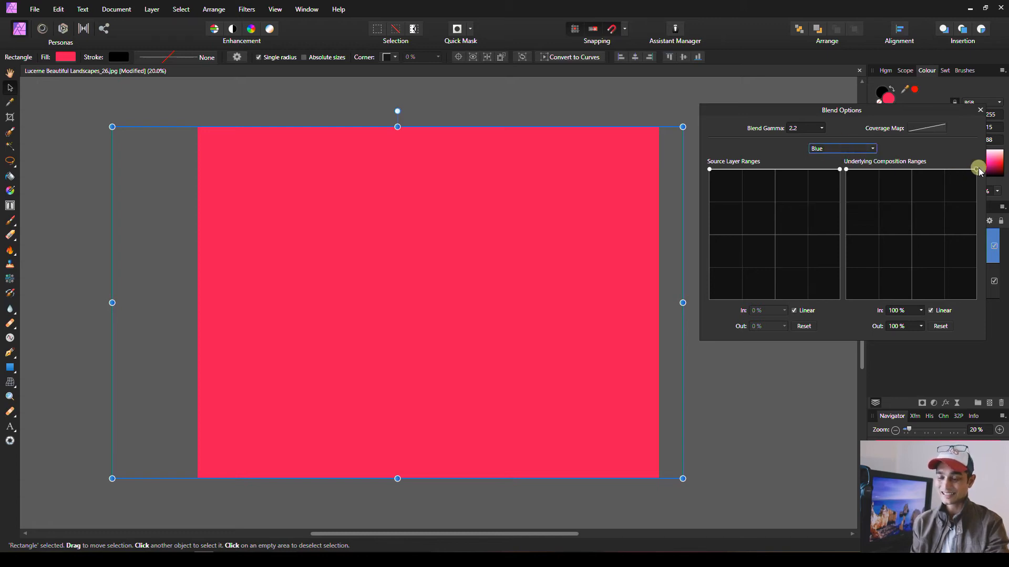
left_click_drag(976, 168, 880, 300)
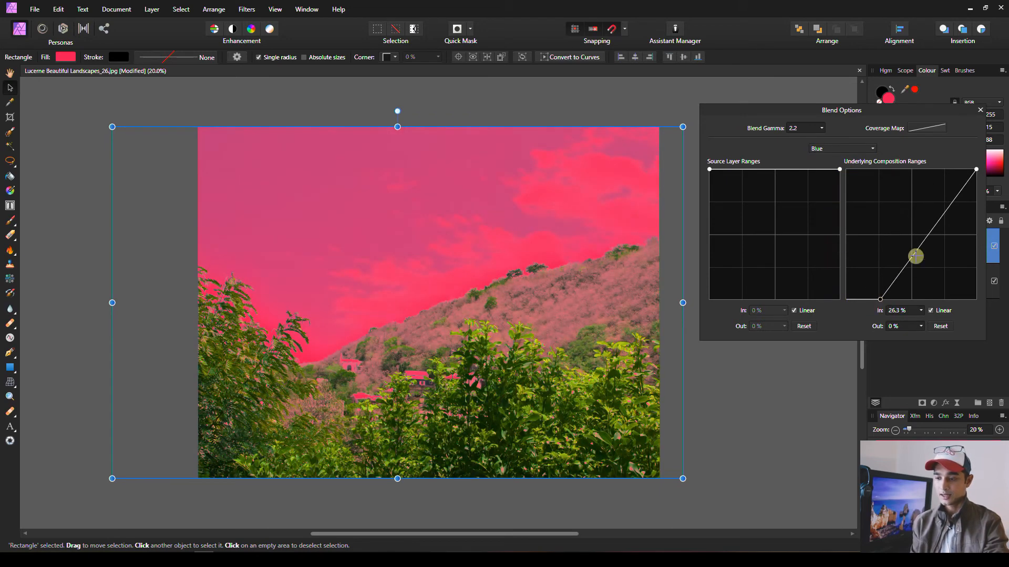
left_click_drag(921, 238, 900, 205)
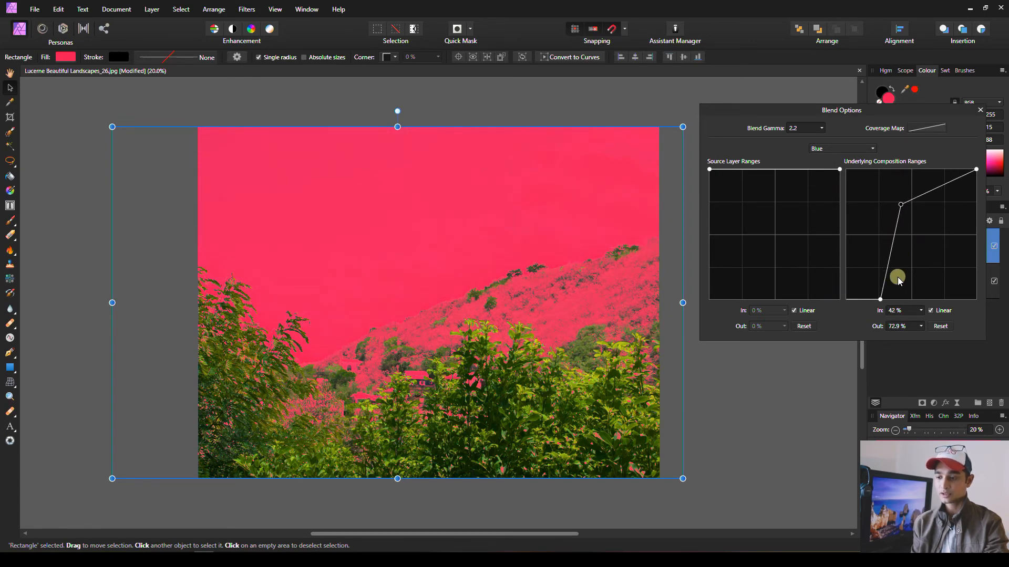
left_click(880, 300)
left_click_drag(881, 303, 910, 301)
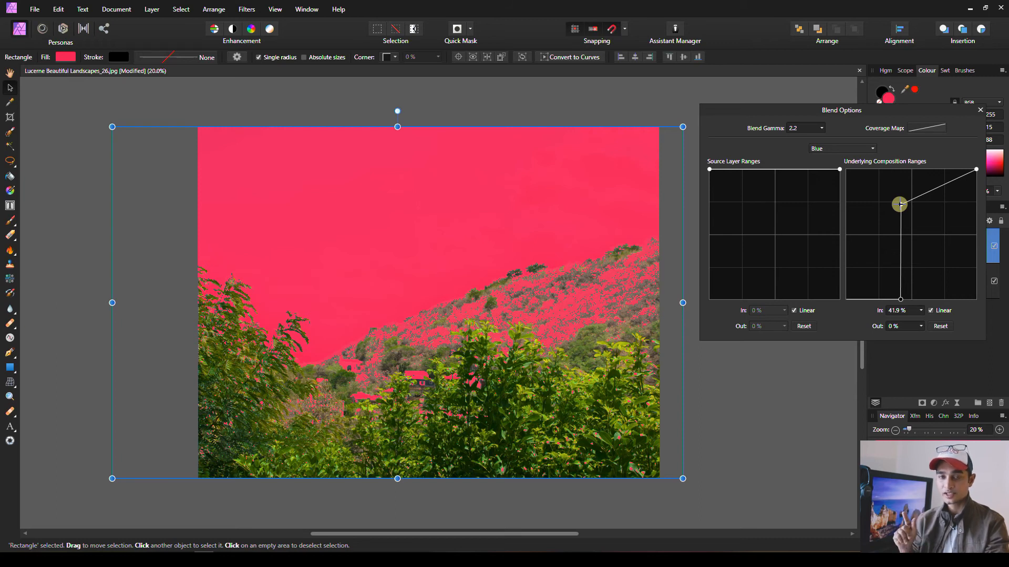
Step: Make the Blue underlying range a hard cutoff at 67% in, aligning the base and full-output points with a middle node at 58.4% out
left_click_drag(899, 204, 933, 223)
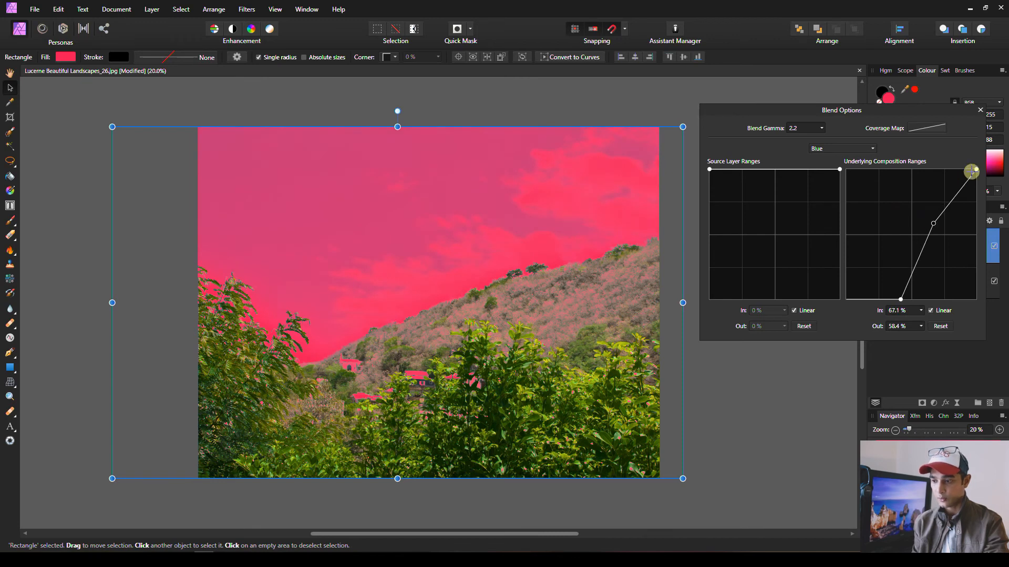
left_click_drag(976, 168, 933, 169)
left_click_drag(901, 299, 934, 299)
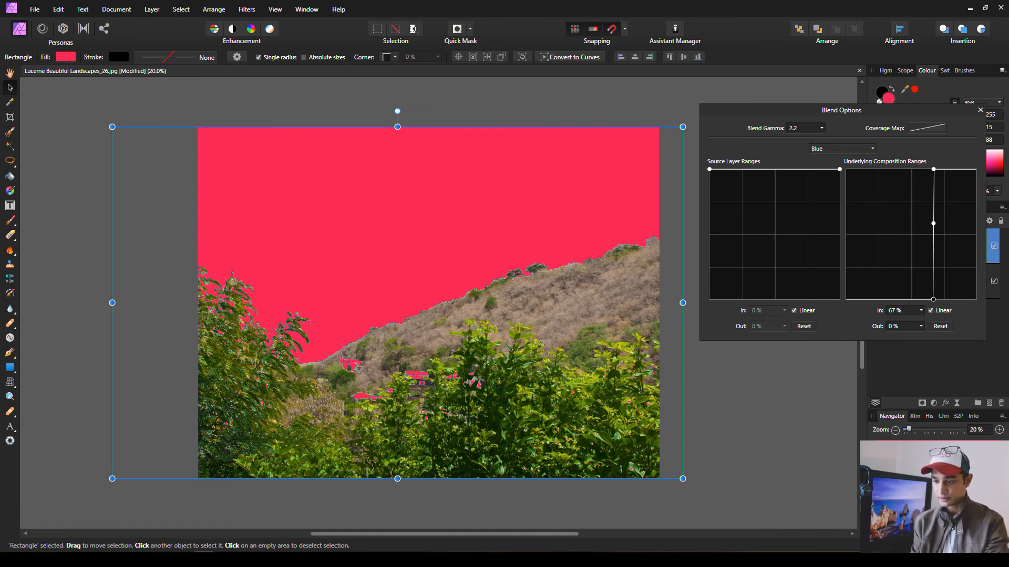
Step: Close the blend options and start erasing the pink from the large house among the trees with a 1257.5 px Erase Brush
left_click(999, 430)
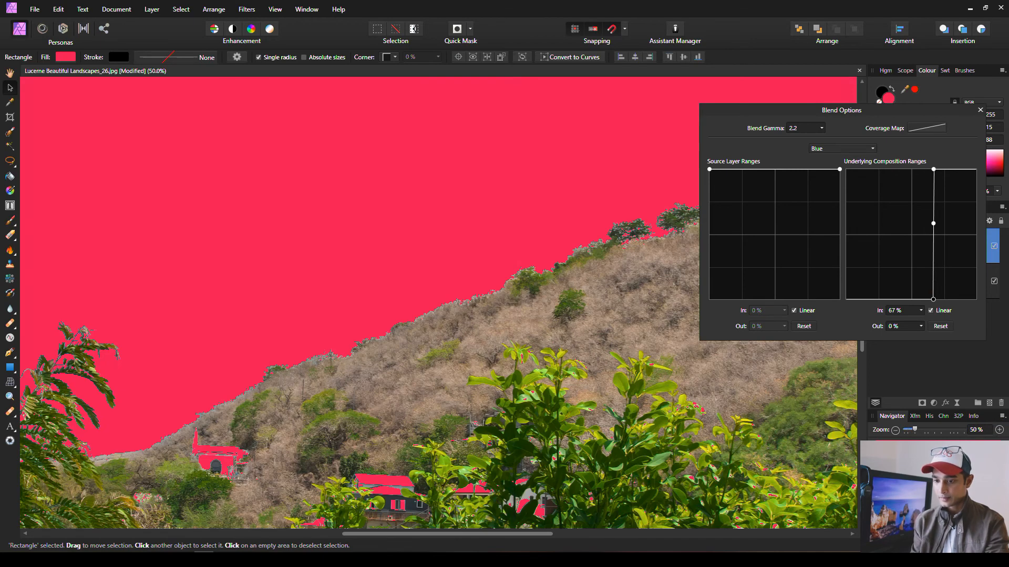
mouse_move(935, 491)
left_mouse_down()
mouse_move(928, 498)
mouse_move(934, 492)
left_mouse_up()
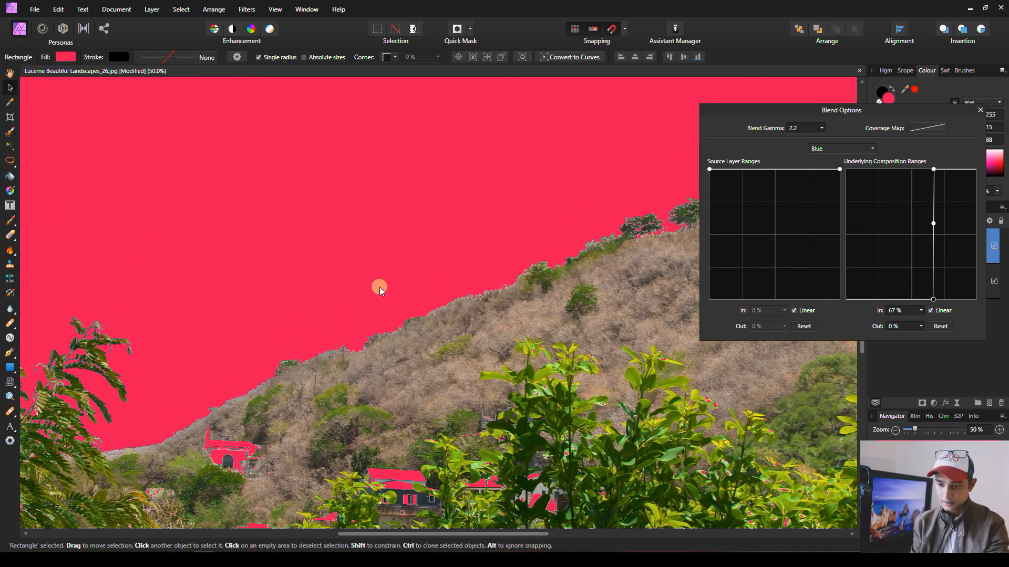
left_click(999, 430)
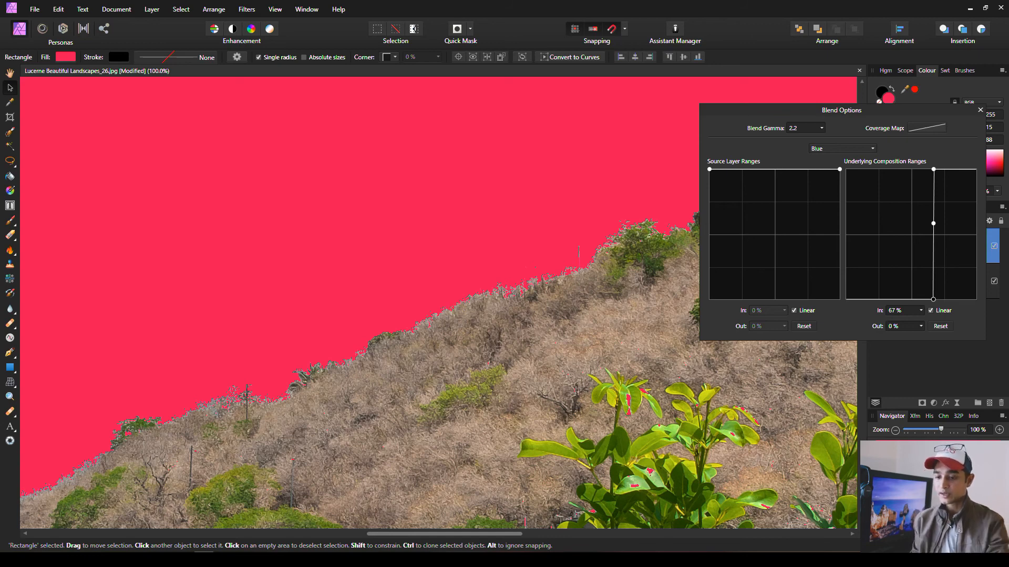
left_click_drag(210, 431, 361, 171)
left_click_drag(179, 441, 241, 320)
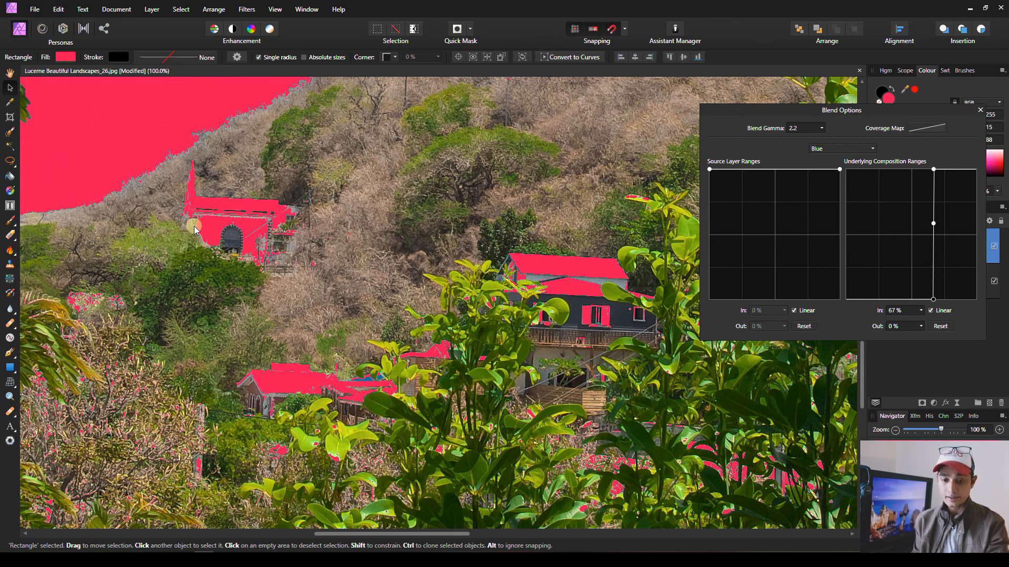
left_click(10, 234)
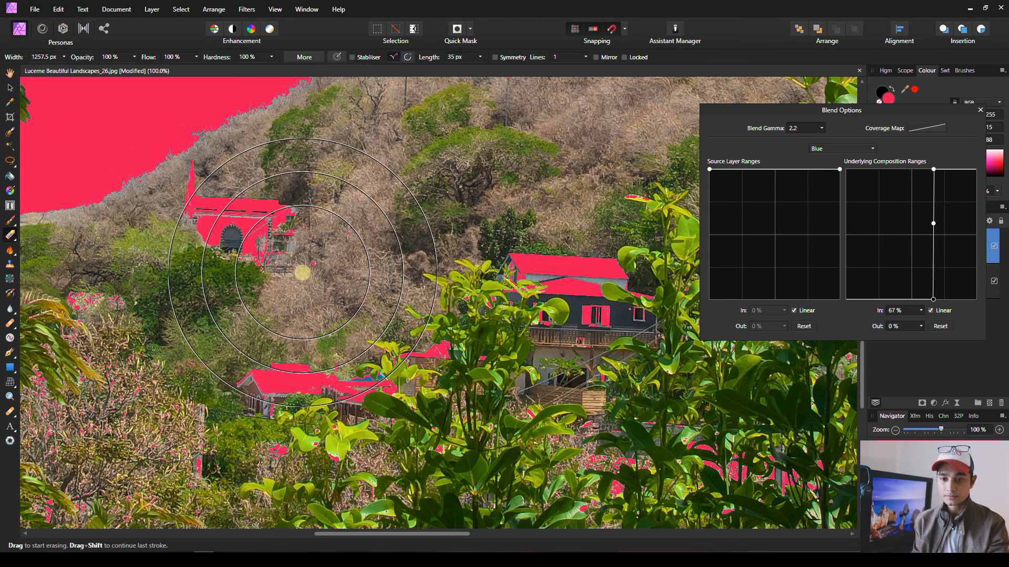
left_click(980, 109)
left_click(576, 311)
key("ctrl+z")
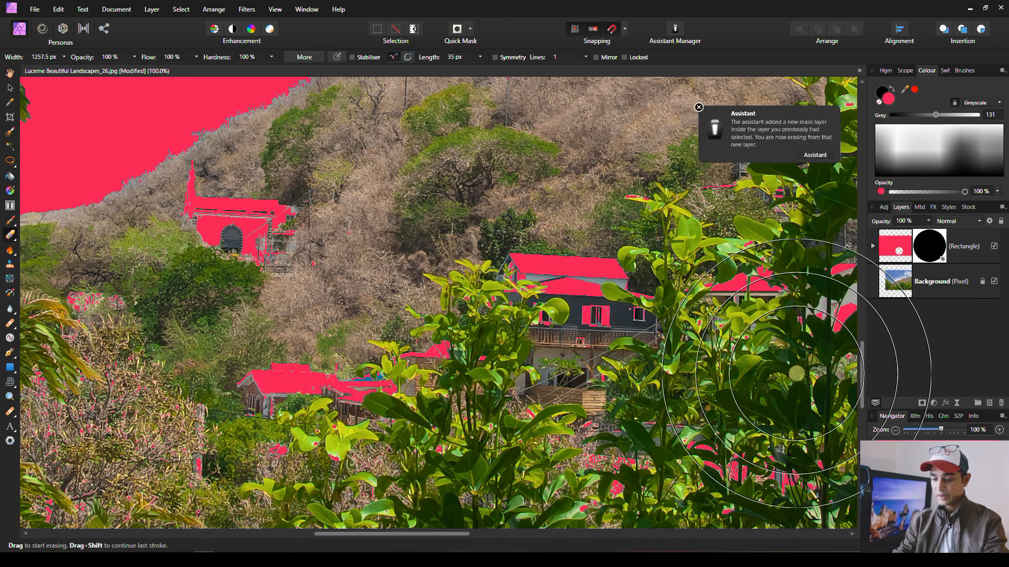
Step: Shrink the Erase Brush and erase the remaining pink from the houses, church and foliage below the hill
key("[")
key("[")
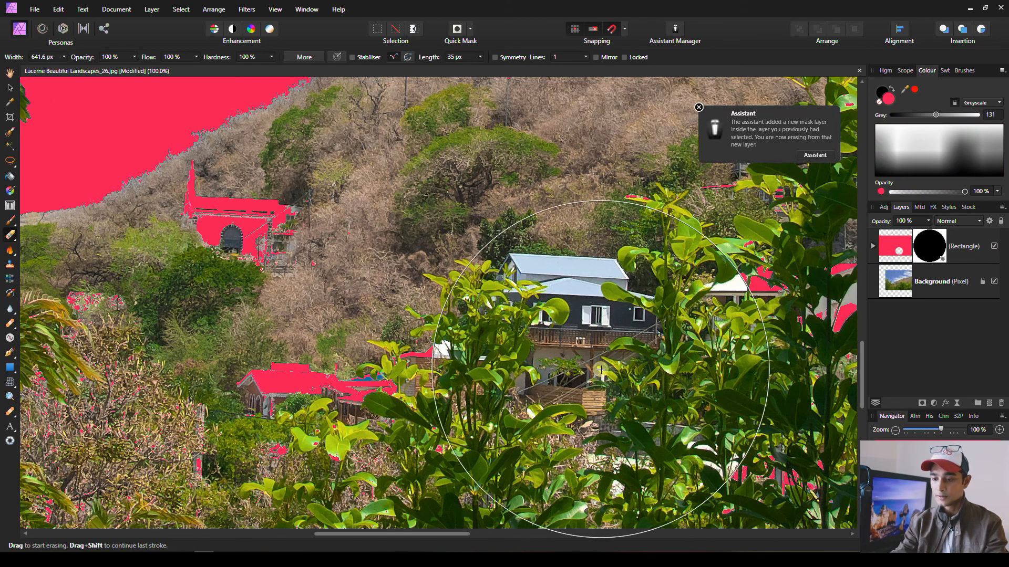
key("[")
key("[")
key("[")
mouse_move(537, 305)
left_mouse_down()
mouse_move(273, 415)
mouse_move(347, 462)
left_mouse_up()
mouse_move(665, 459)
left_mouse_down()
mouse_move(726, 318)
mouse_move(752, 283)
mouse_move(507, 177)
mouse_move(334, 191)
mouse_move(291, 218)
mouse_move(217, 225)
left_mouse_up()
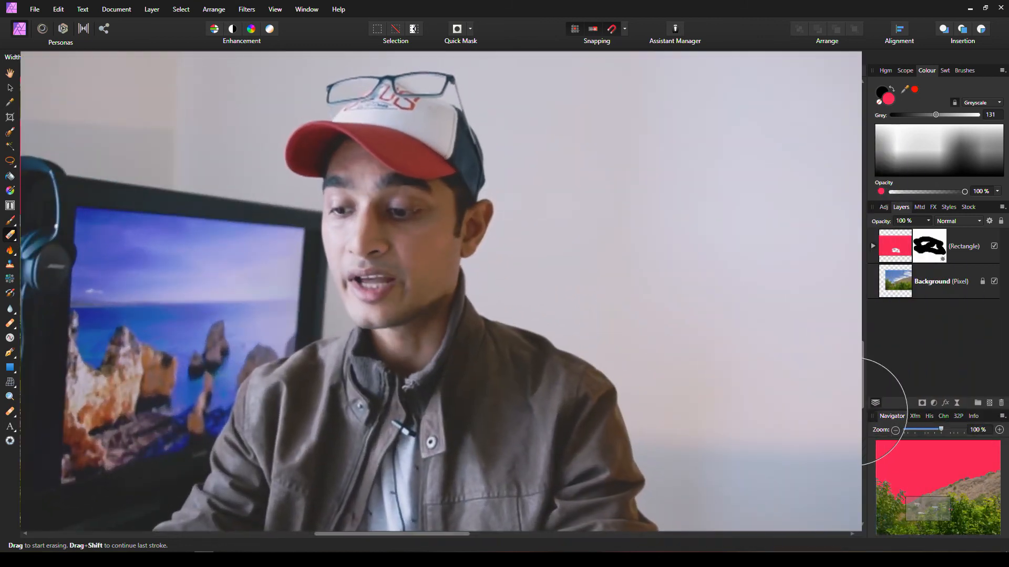
left_click(895, 429)
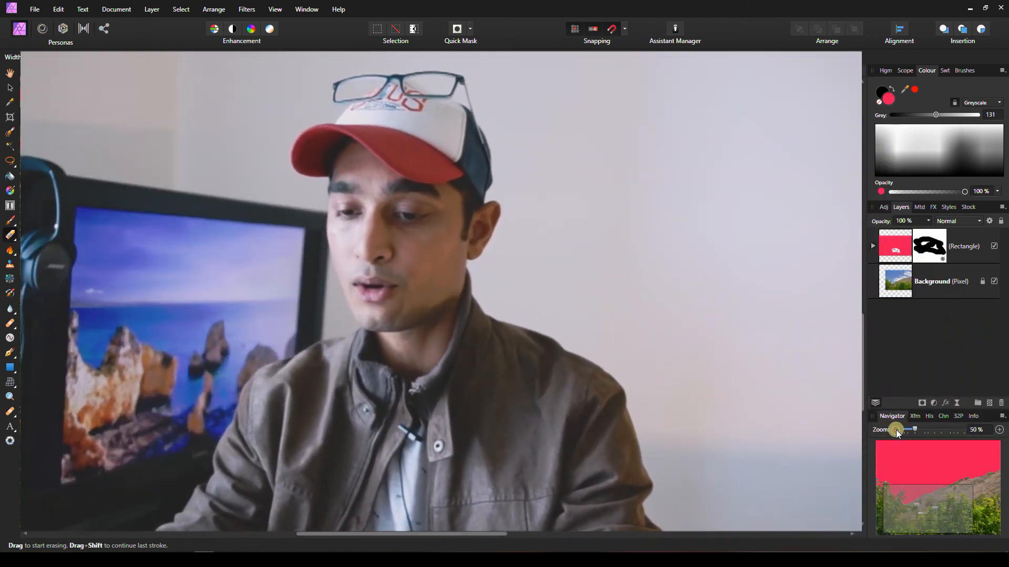
left_click(896, 429)
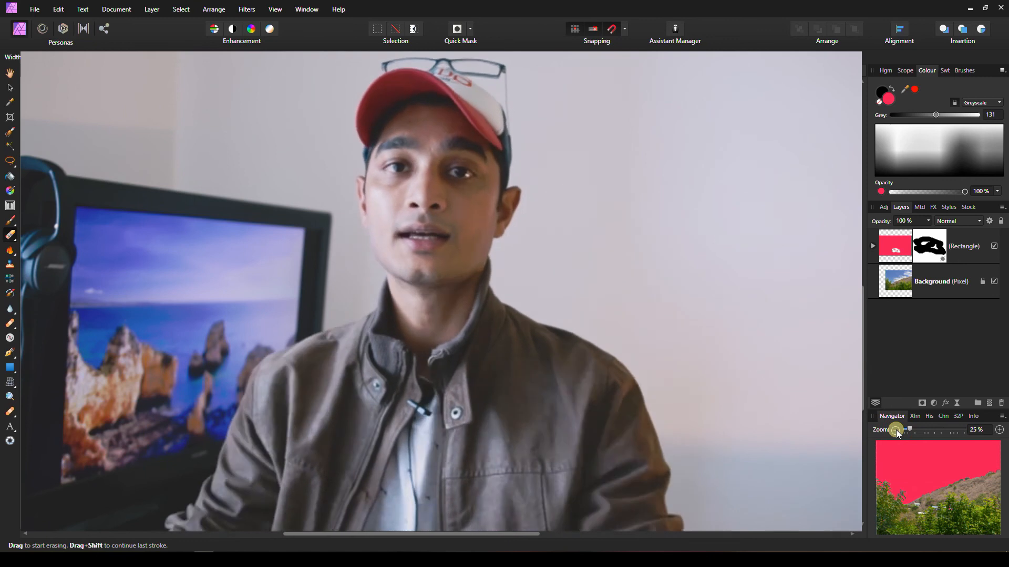